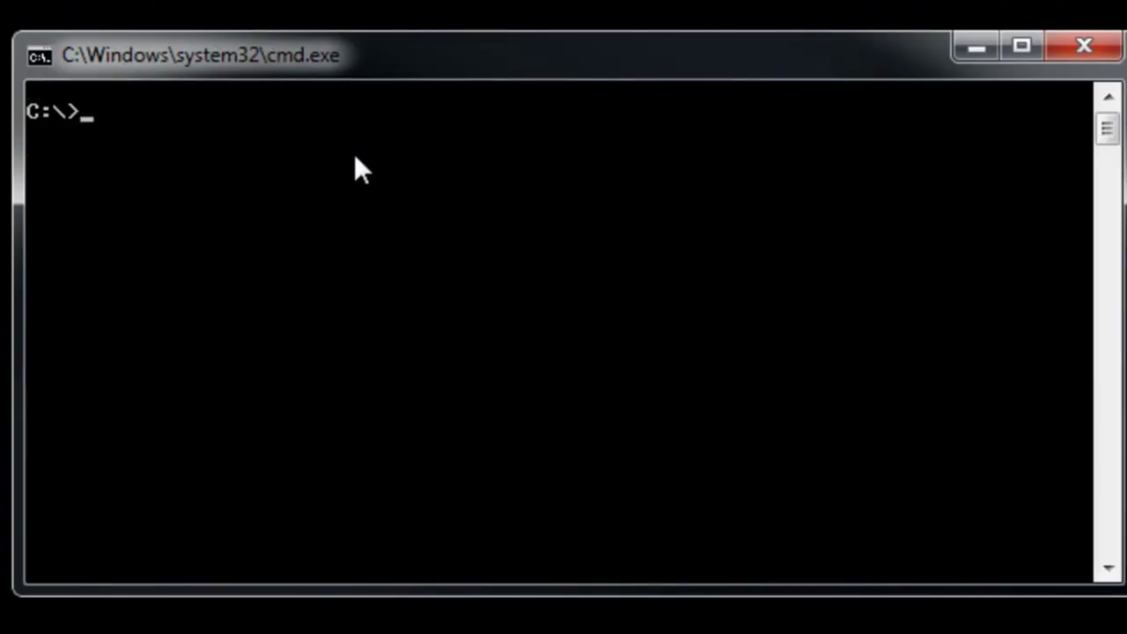
# Run avrdude -help in the command prompt to view the available command-line options.
pyautogui.write('avrdude -help')
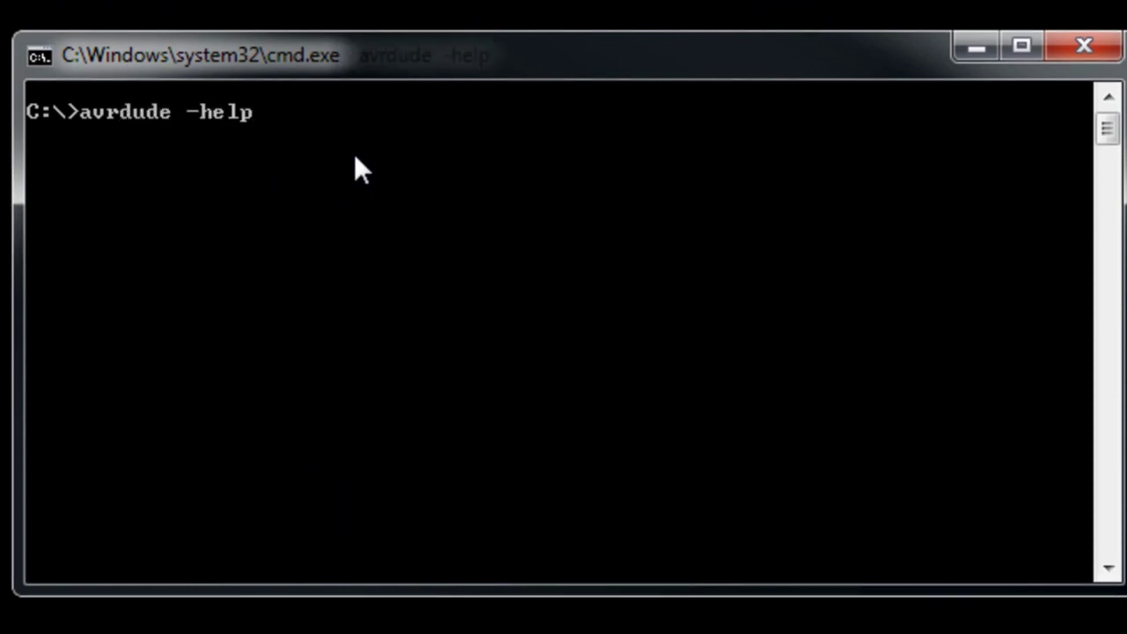
pyautogui.press('Return')
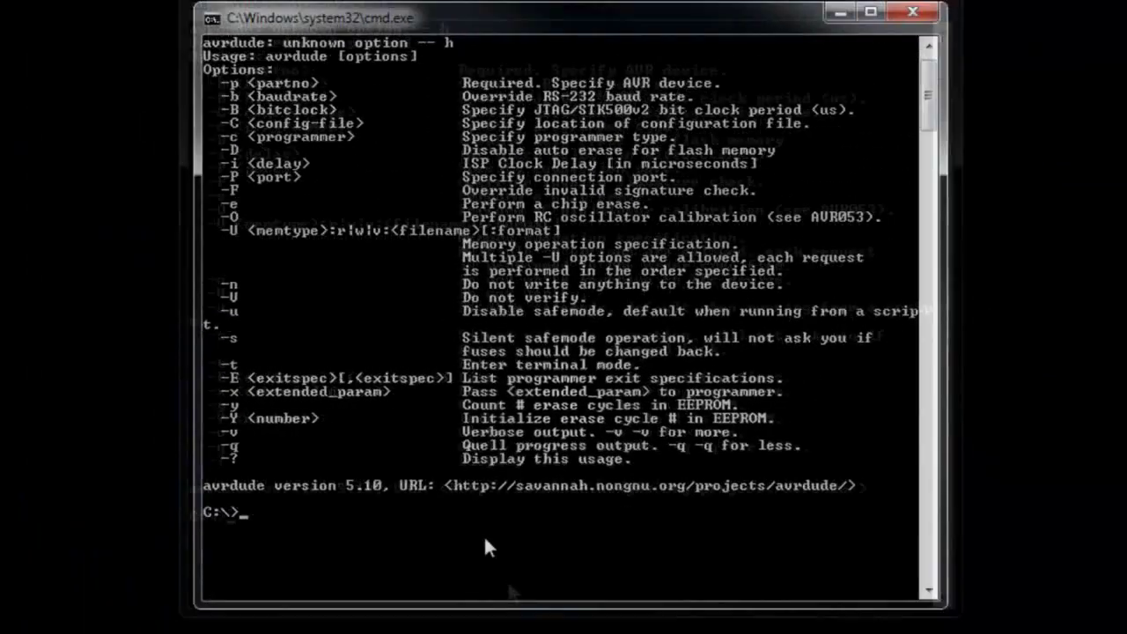
pyautogui.scroll(1, 329, 183)
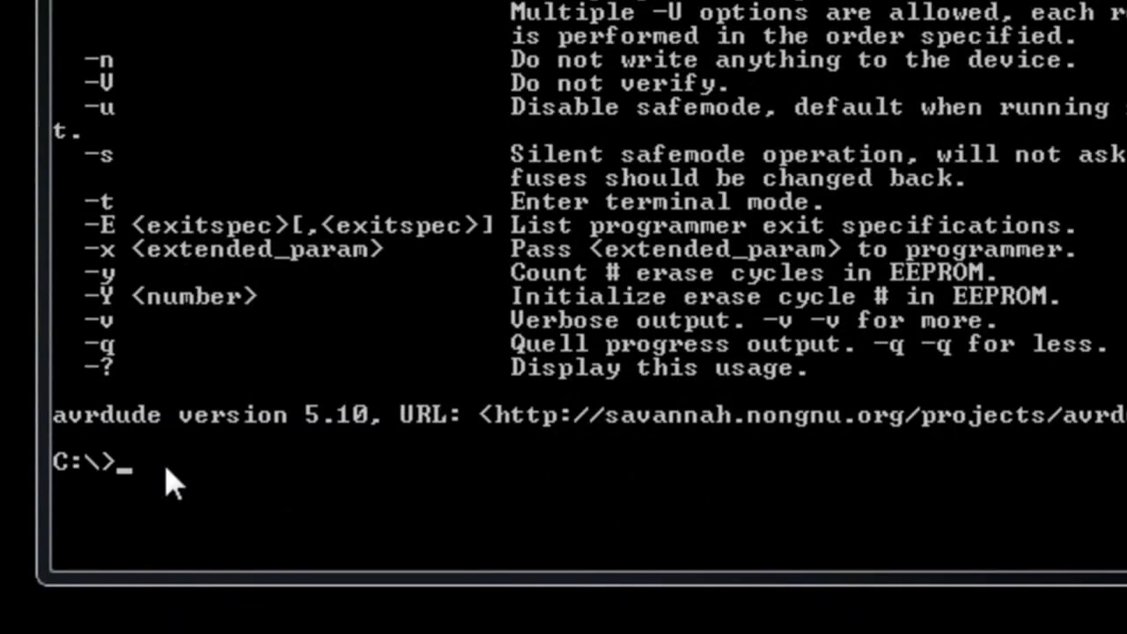
# Test the programmer's connection to the chip by running avrdude -c usbasp -p m324p.
pyautogui.write('avrdude -c ')
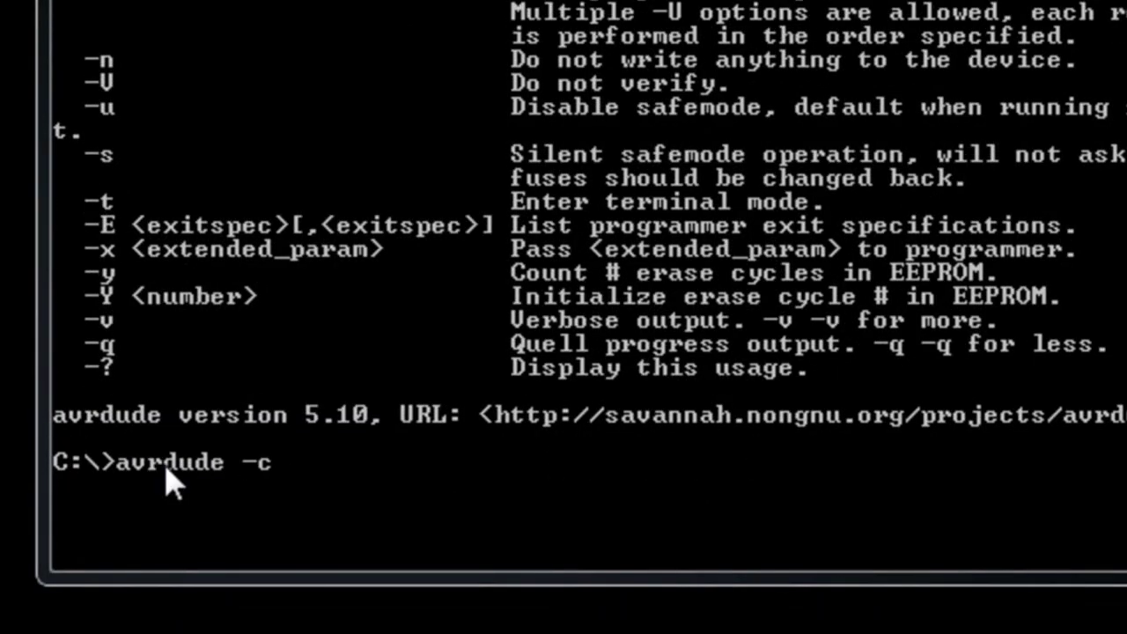
pyautogui.write('usbasp -p')
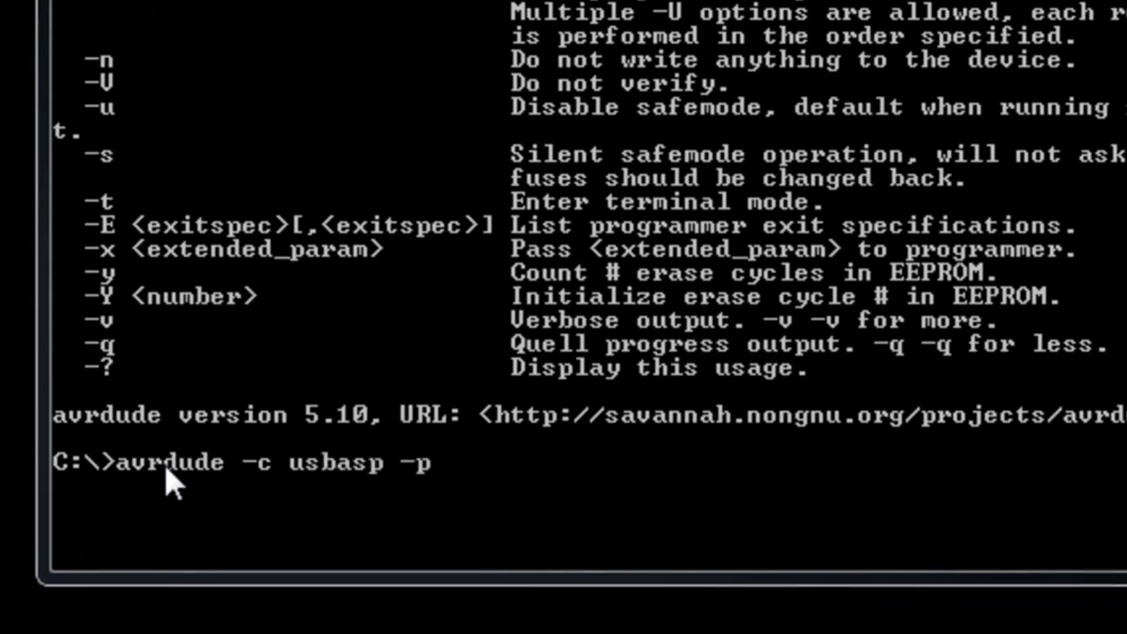
pyautogui.write(' m324')
pyautogui.write('p')
pyautogui.press('BackSpace')
pyautogui.write('4p')
pyautogui.press('Return')
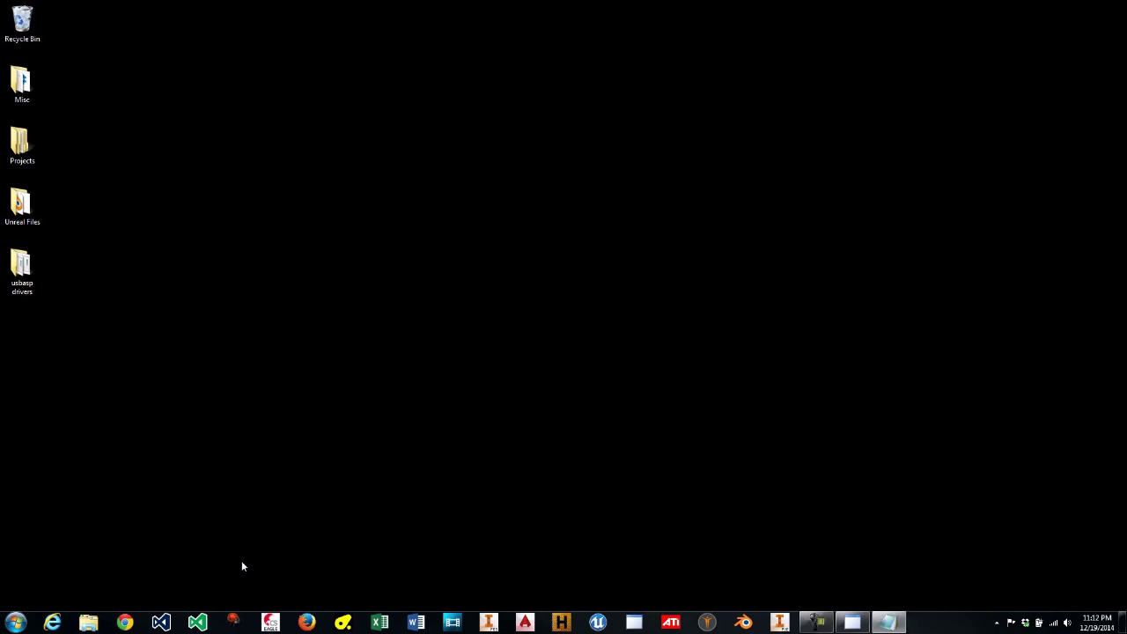
# Launch Atmel Studio and open its External Tools configuration.
pyautogui.click(480, 595)
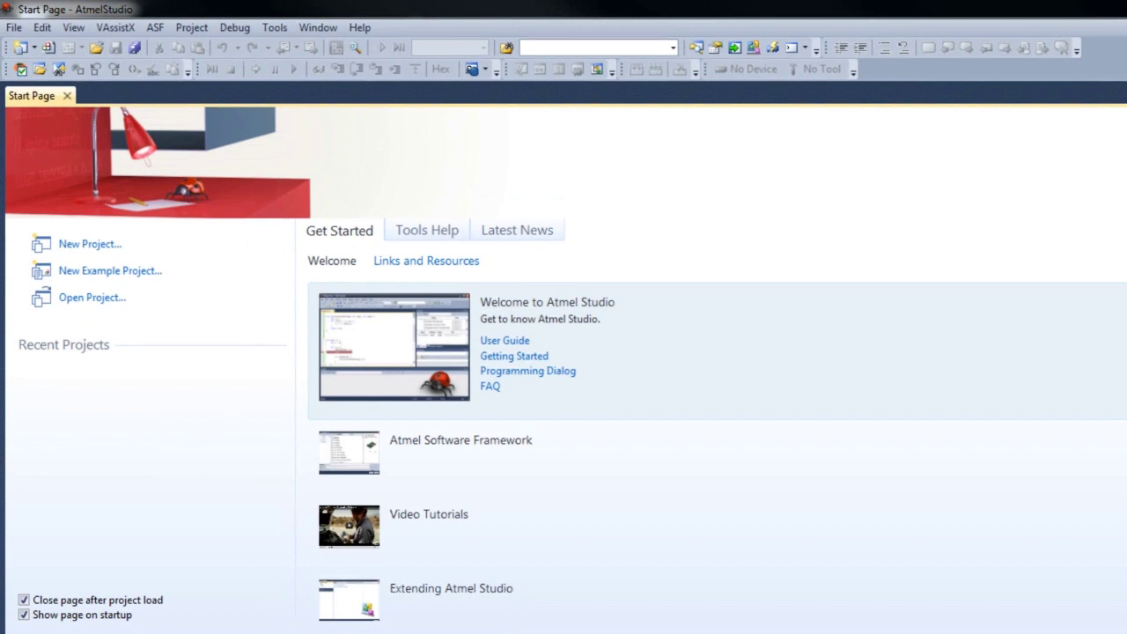
pyautogui.click(273, 28)
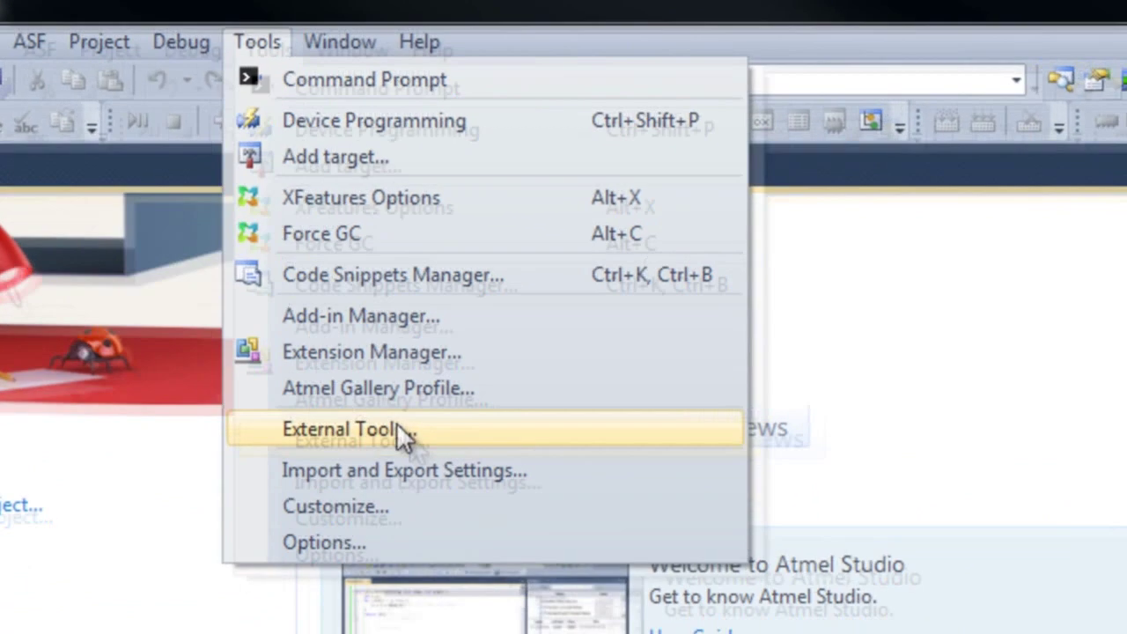
pyautogui.click(414, 443)
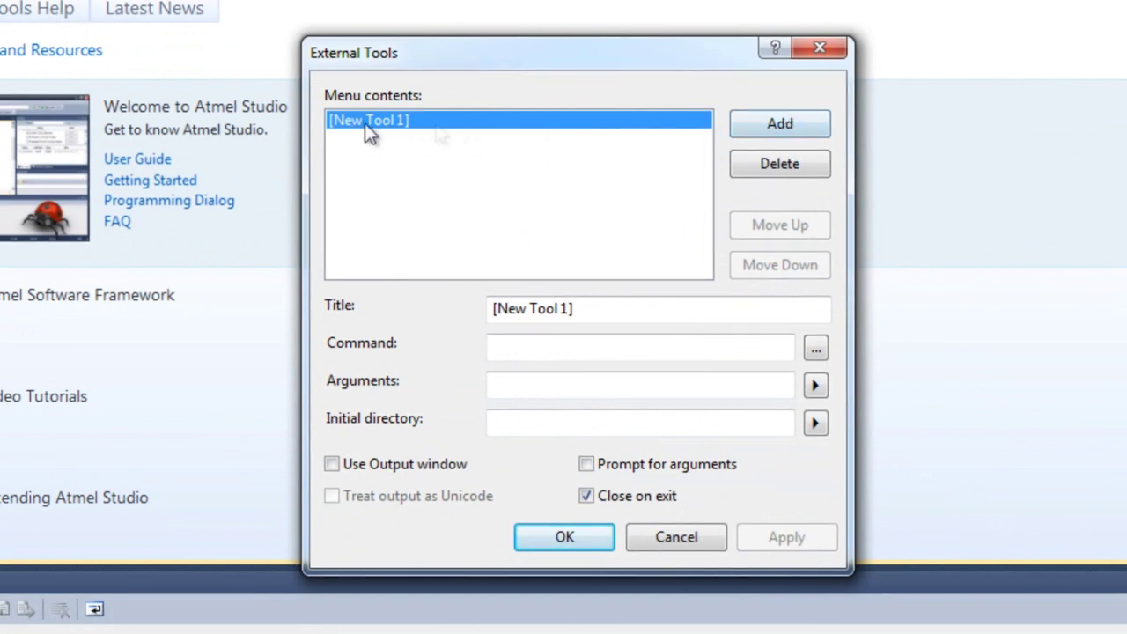
# Title the new external tool USBasp and set its command to avrdude.exe.
pyautogui.moveTo(597, 310); pyautogui.dragTo(440, 308)
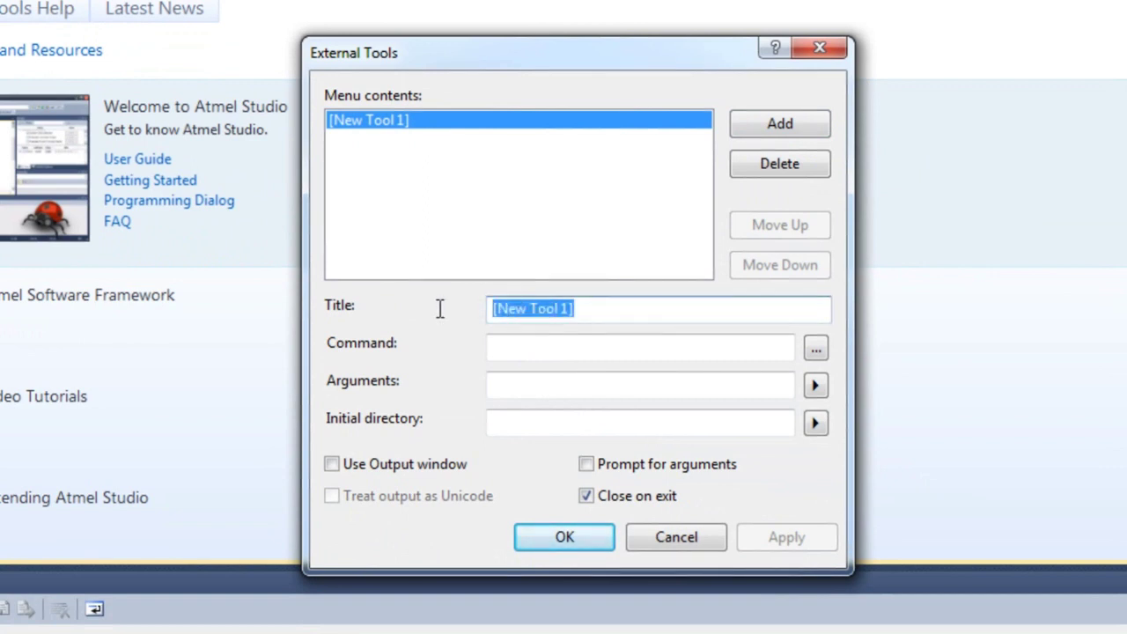
pyautogui.write('USBas')
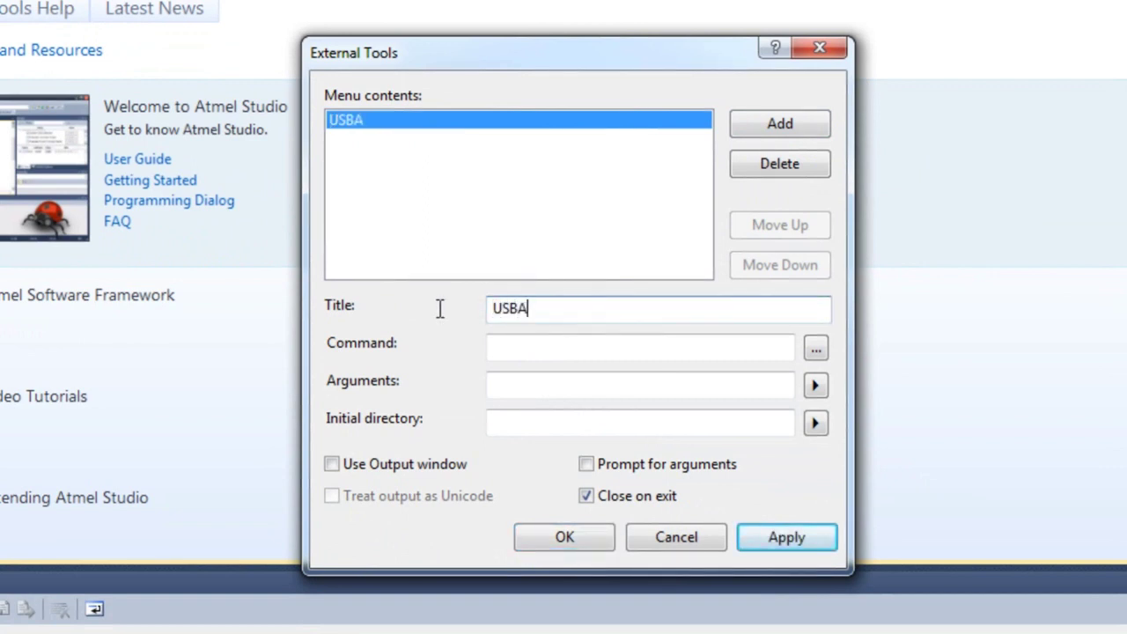
pyautogui.write('p')
pyautogui.press('Tab')
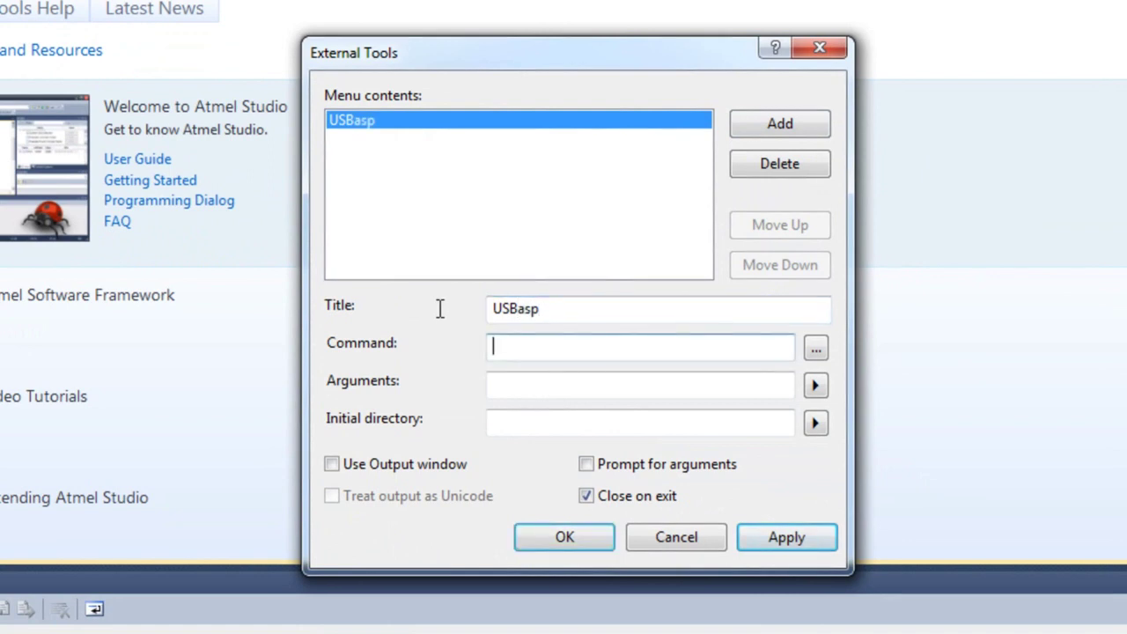
pyautogui.write('avrdude.exe')
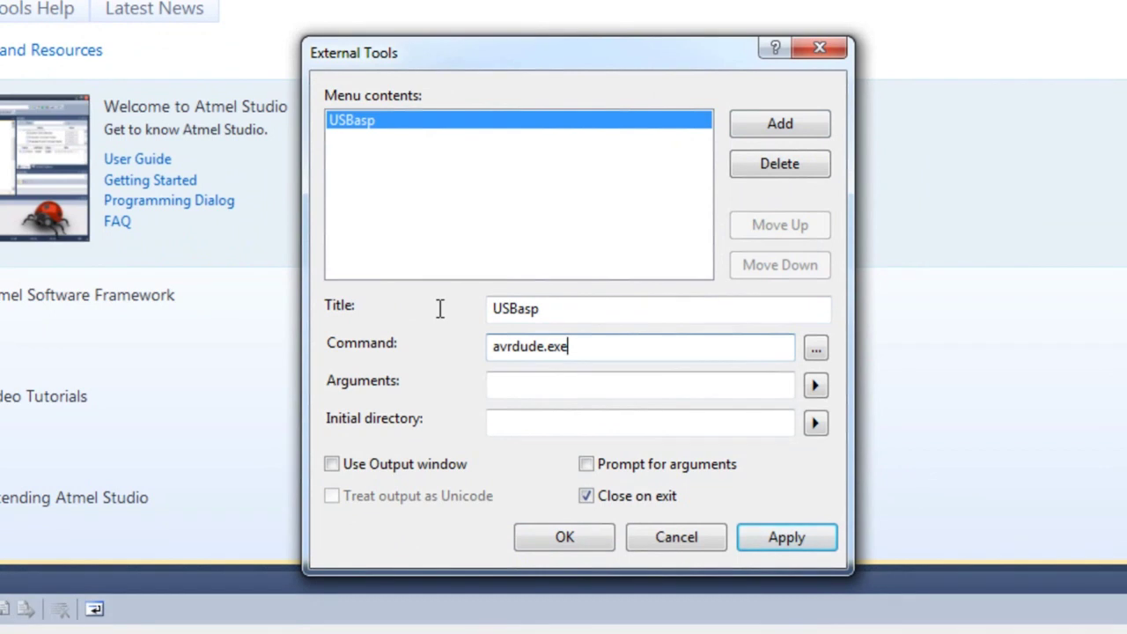
# Set the external tool's arguments to "-c usbasp -p m324p".
pyautogui.click(614, 387)
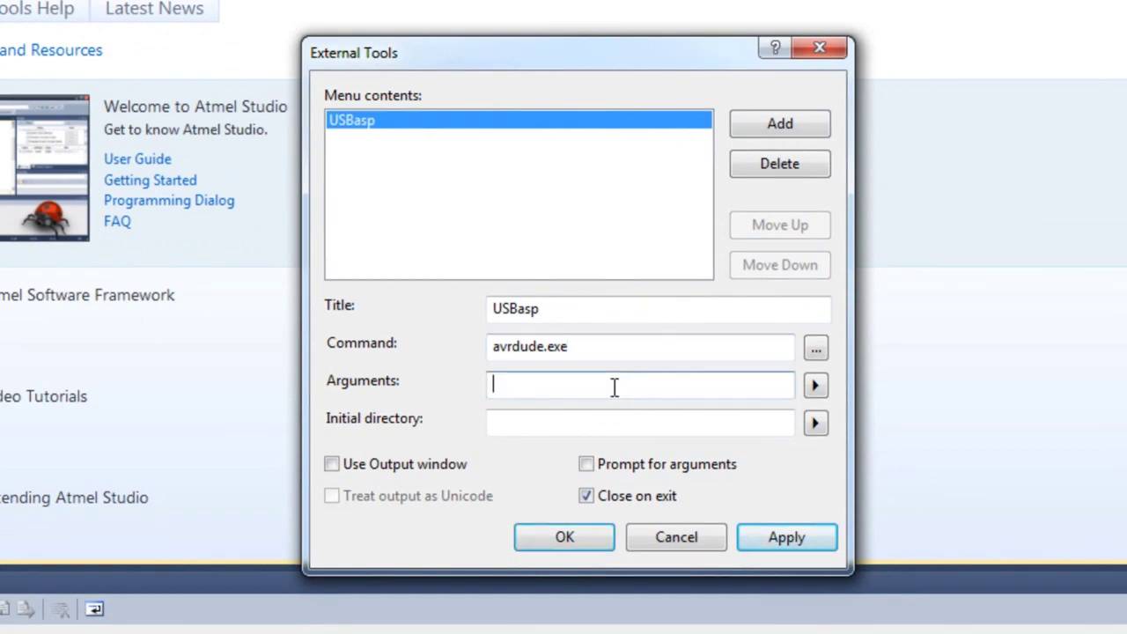
pyautogui.click(585, 349)
pyautogui.click(576, 395)
pyautogui.write('-c')
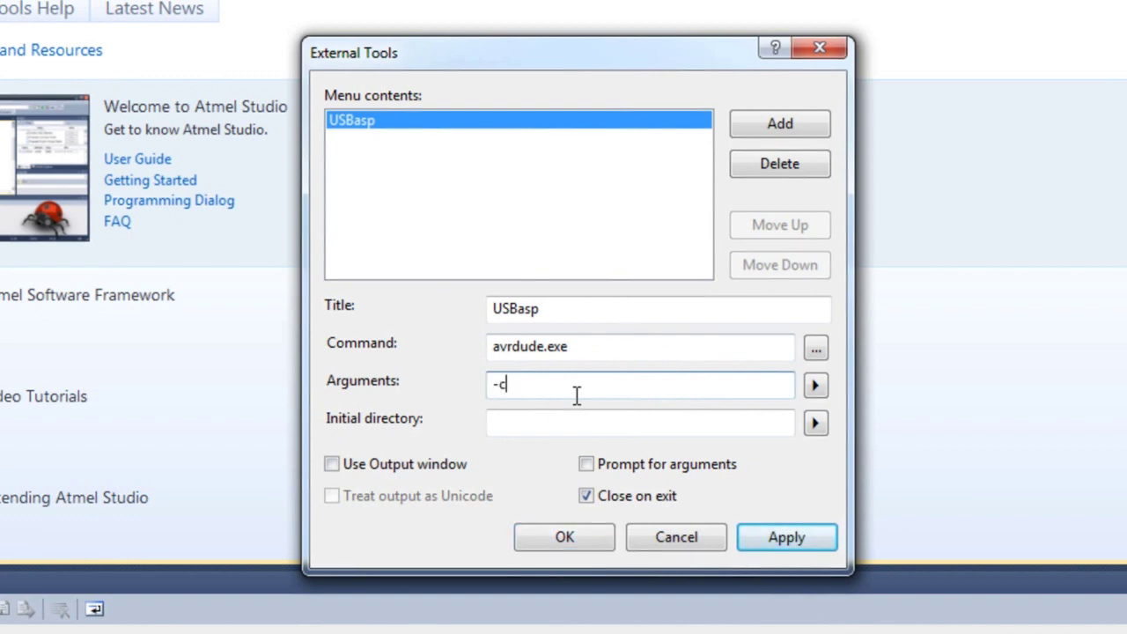
pyautogui.write(' usbasp -p m')
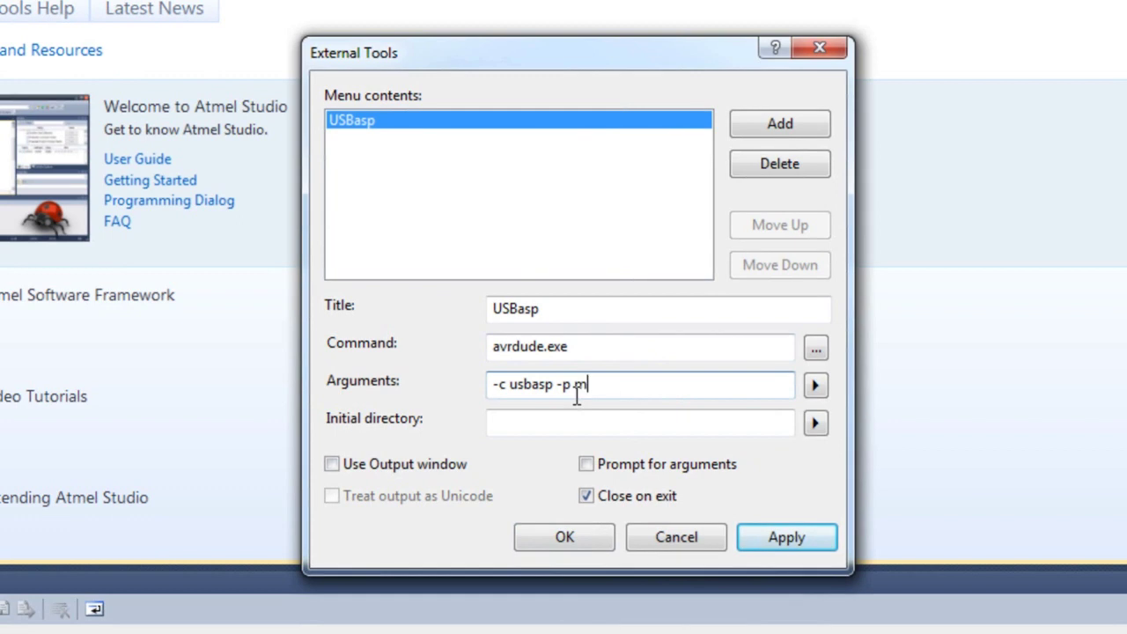
pyautogui.write('324p')
# Extend the external tool's title to "USBasp Atmega 324p".
pyautogui.click(668, 317)
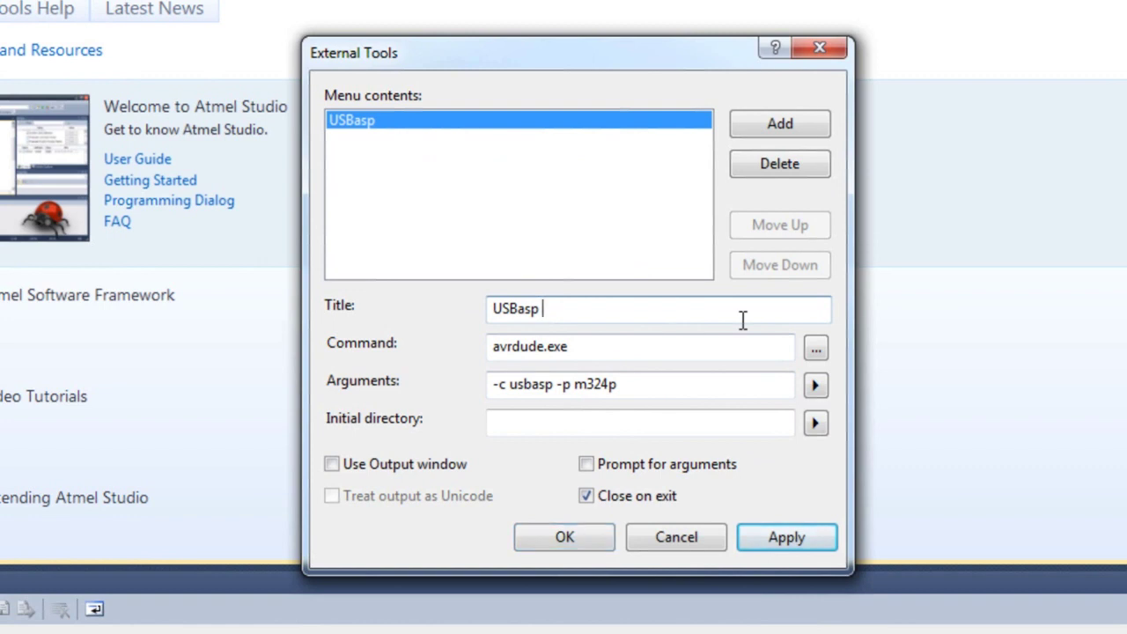
pyautogui.write('Atmega')
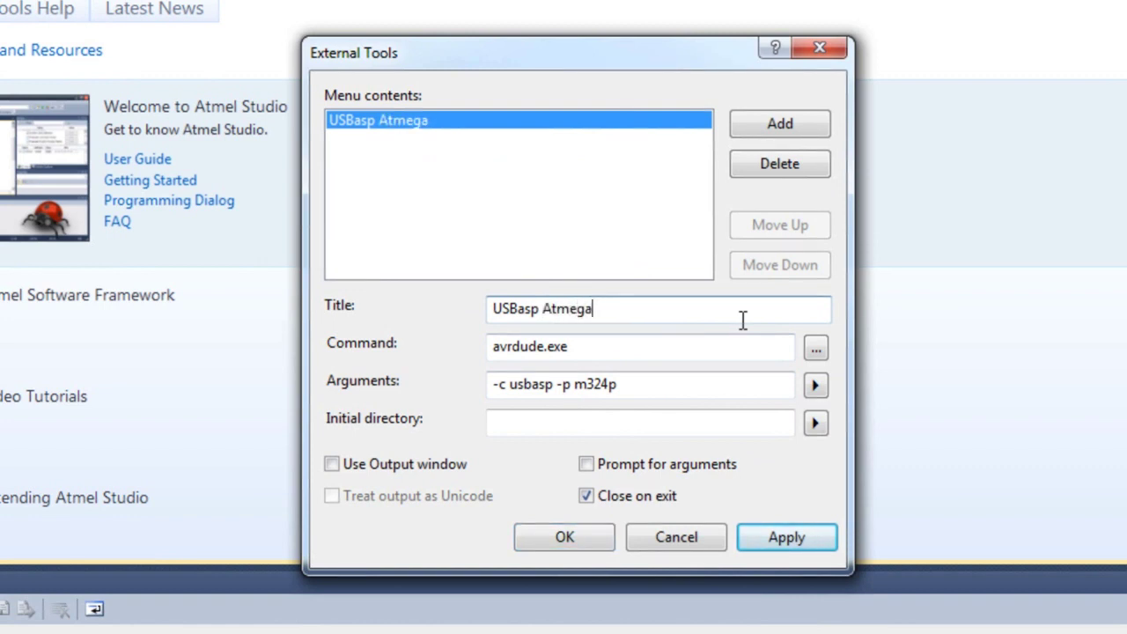
pyautogui.write(' 32')
pyautogui.press('BackSpace')
pyautogui.write('24p')
# Append "-U flash:w:" and the target directory variable $(TargetDir) to the tool's arguments.
pyautogui.click(687, 384)
pyautogui.write('-U')
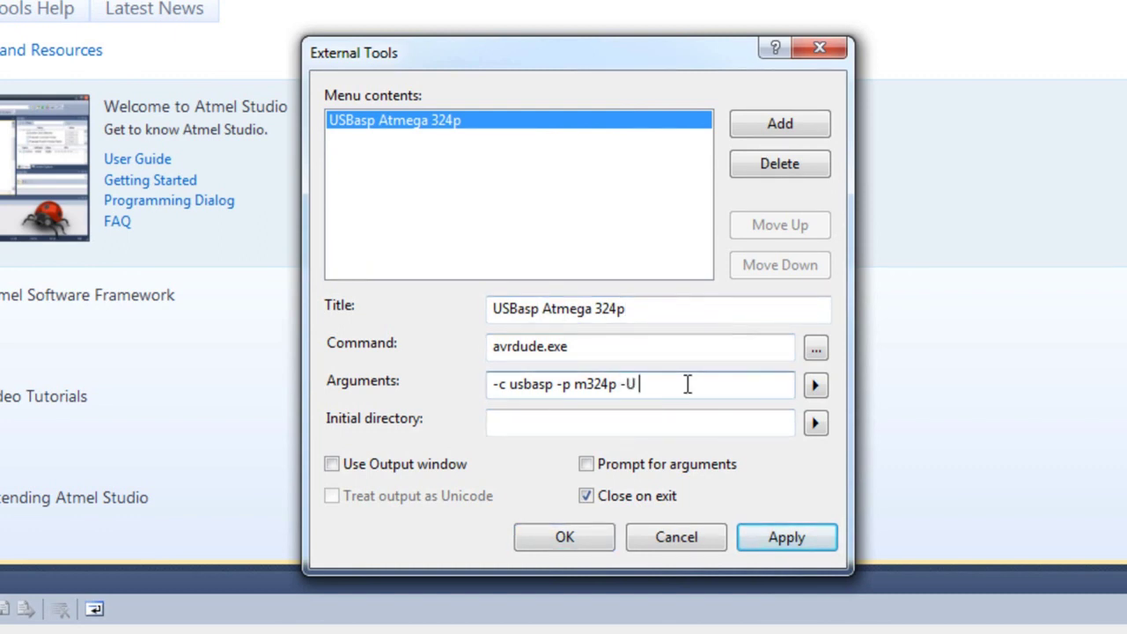
pyautogui.write(' flash:w:p')
pyautogui.press('BackSpace')
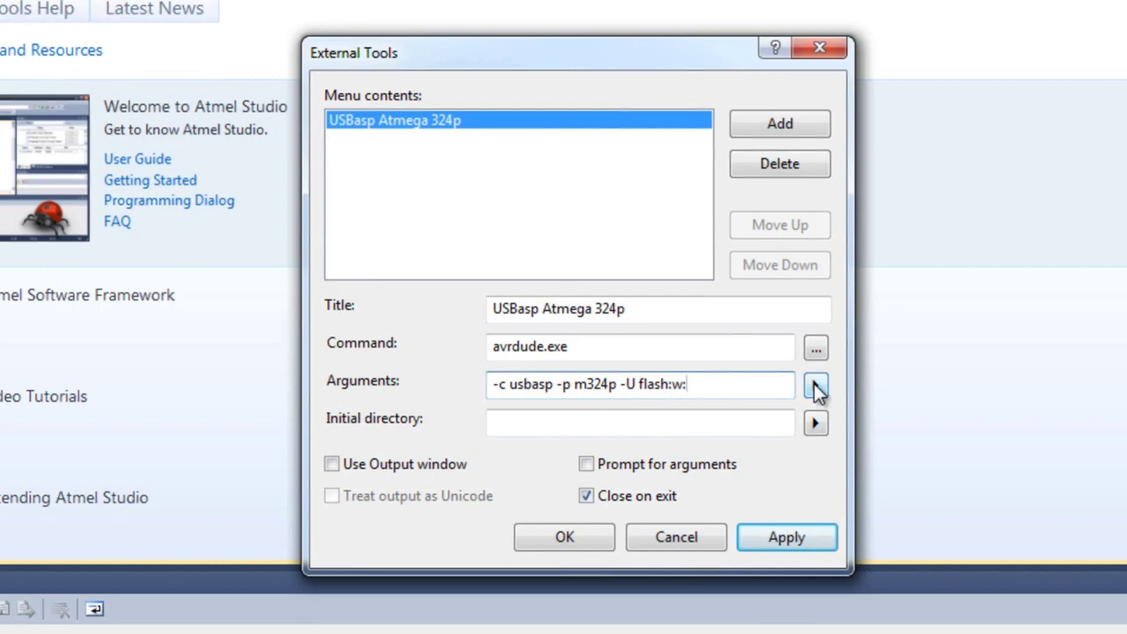
pyautogui.click(815, 388)
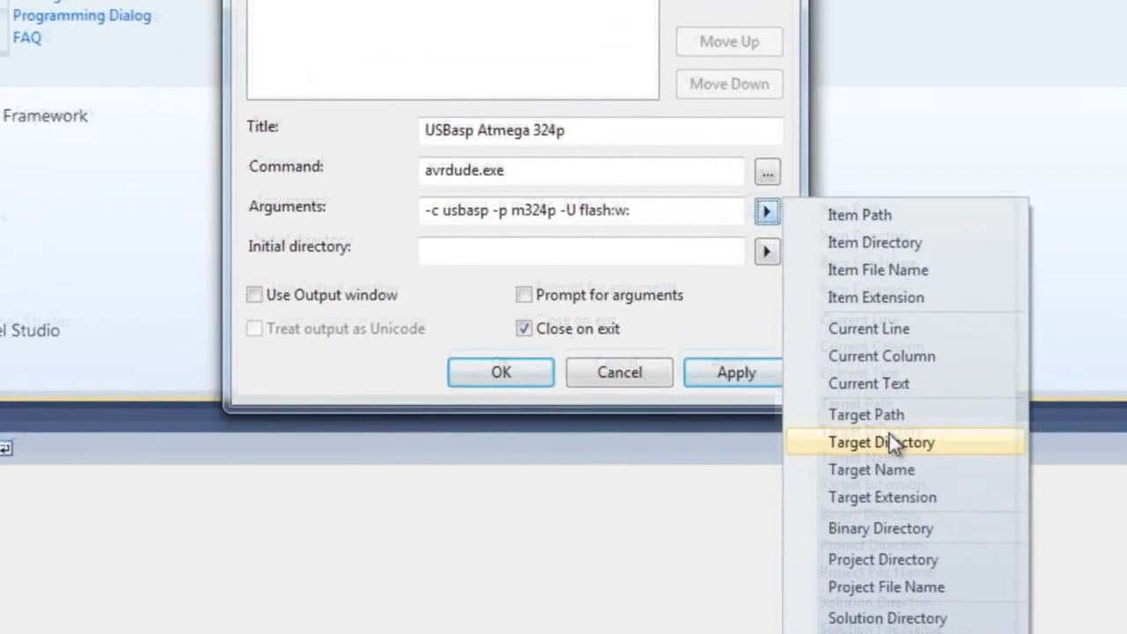
pyautogui.click(867, 415)
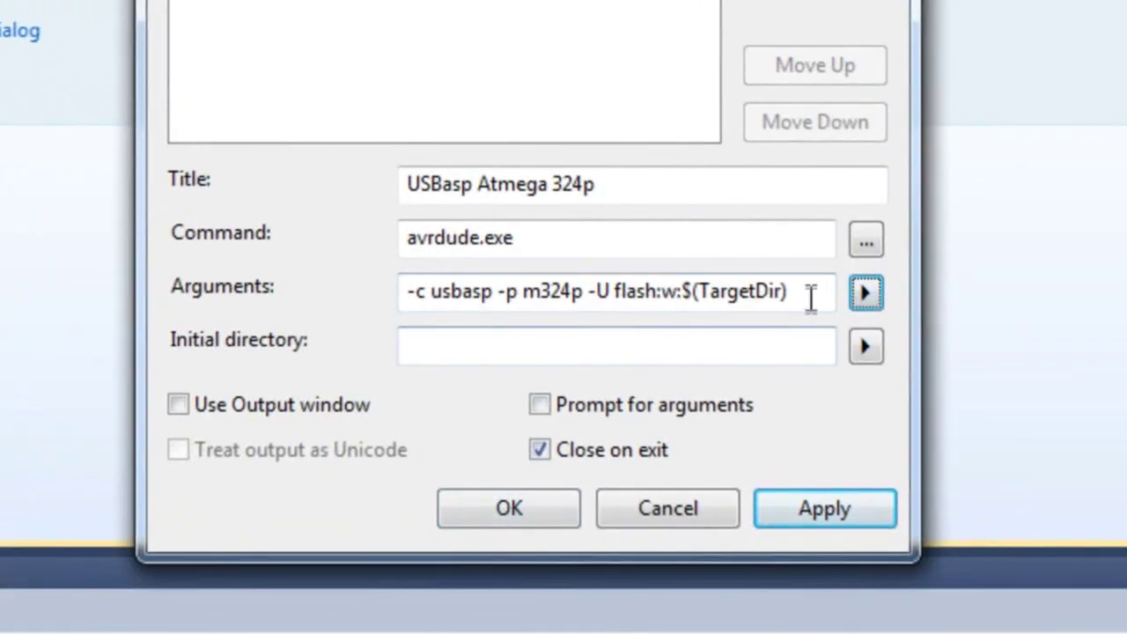
# Append the target name variable $(TargetName) followed by ".hex:i" to the tool's arguments.
pyautogui.click(864, 294)
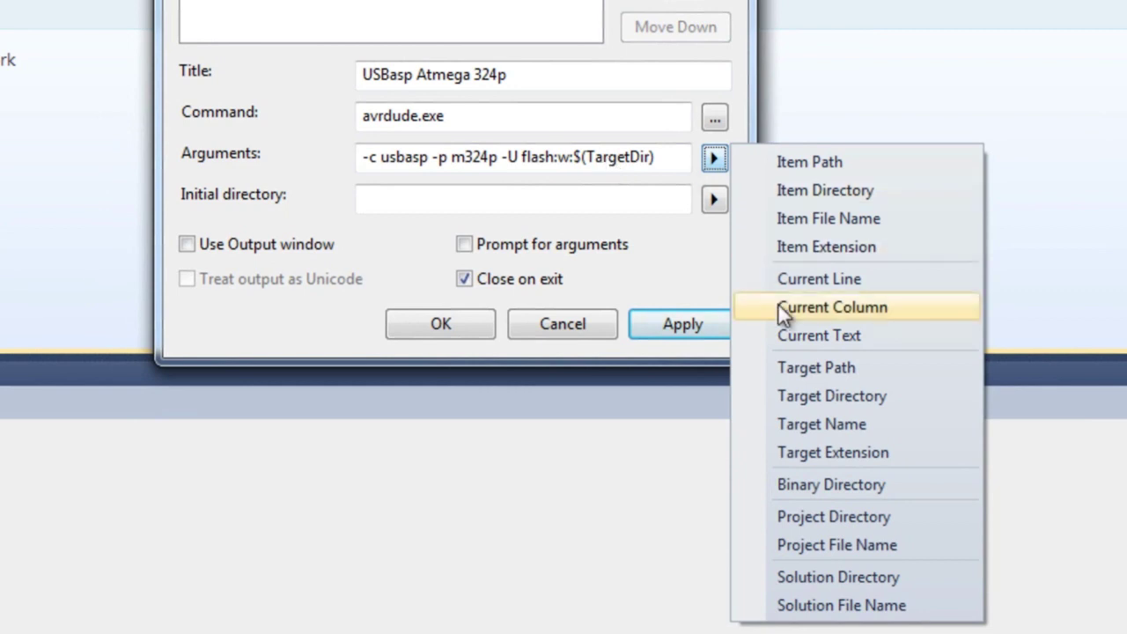
pyautogui.click(814, 425)
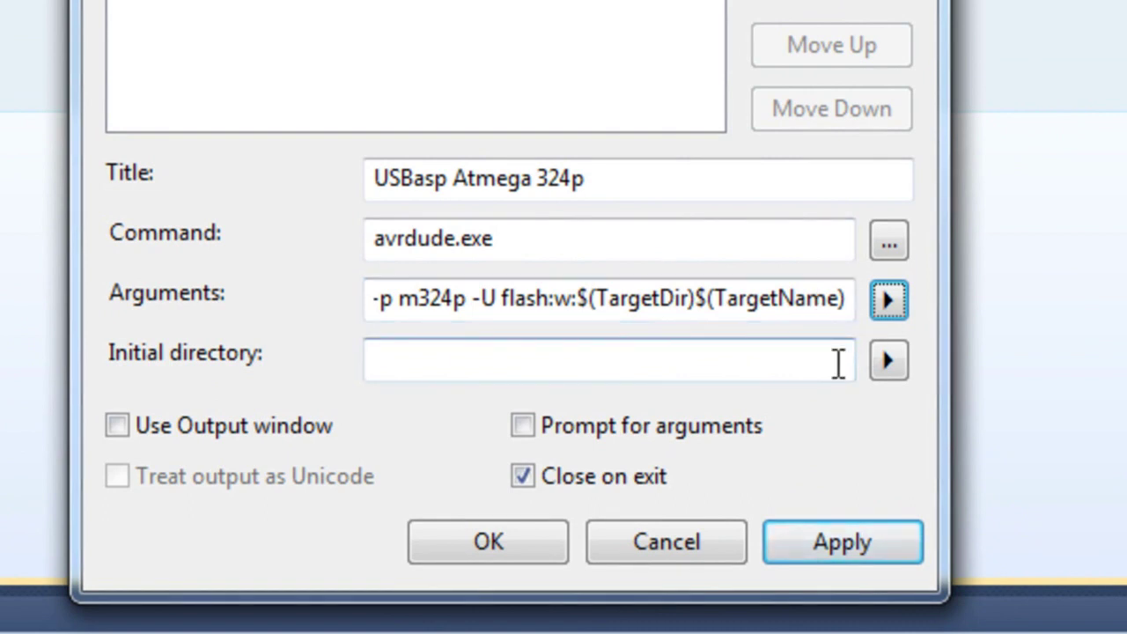
pyautogui.click(847, 299)
pyautogui.write('.')
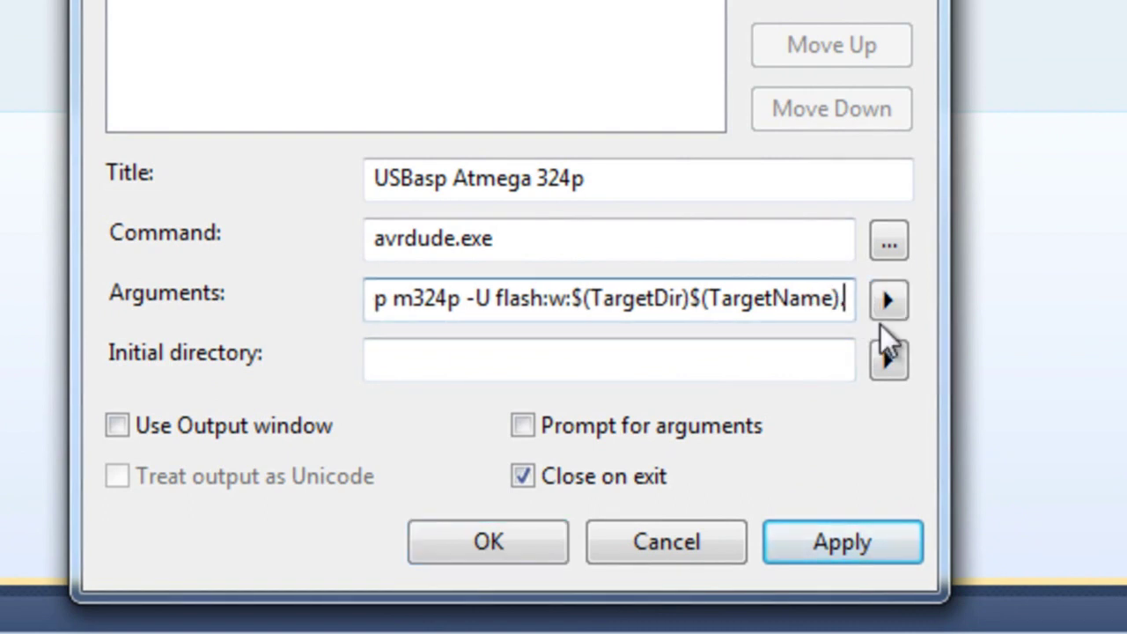
pyautogui.write('hex:i')
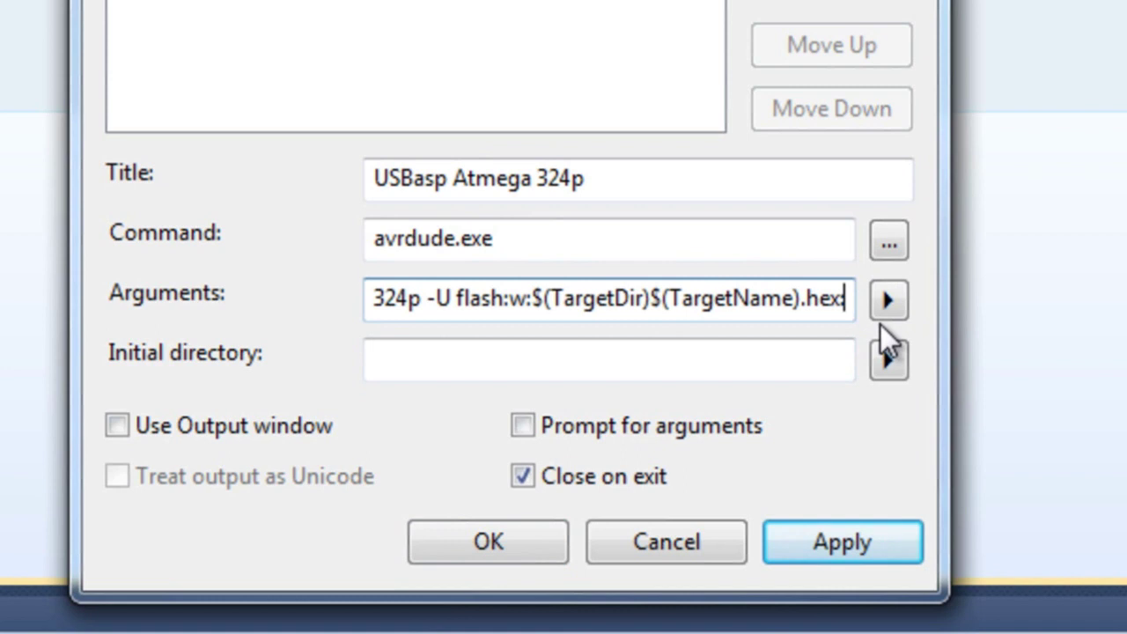
# Review the target directory, target name and hex extension parts of the tool's arguments.
pyautogui.press('Left')
pyautogui.press('Left')
pyautogui.press('Left')
pyautogui.press('Left')
pyautogui.press('Left')
pyautogui.press('Left')
pyautogui.press('Left')
pyautogui.press('Left')
pyautogui.press('Left')
pyautogui.press('Left')
pyautogui.press('Left')
pyautogui.press('Left')
pyautogui.press('Left')
pyautogui.press('Left')
pyautogui.press('Left')
pyautogui.press('Left')
pyautogui.press('Left')
pyautogui.press('Left')
pyautogui.press('Left')
pyautogui.press('Left')
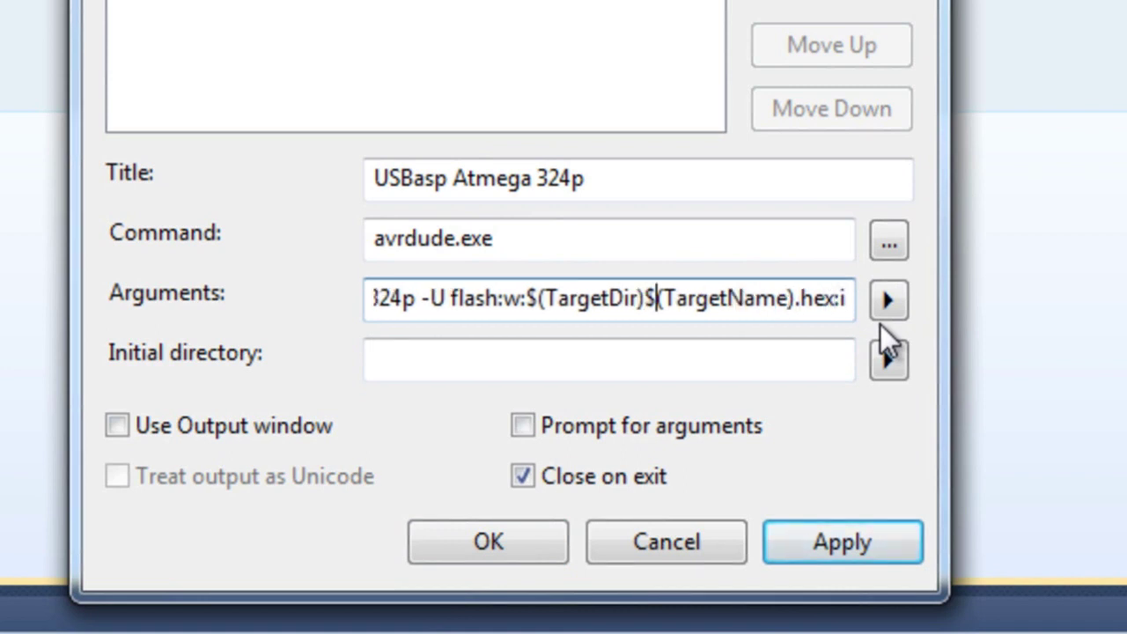
pyautogui.press('Right')
pyautogui.press('Right')
pyautogui.press('Right')
pyautogui.press('Right')
pyautogui.press('Right')
pyautogui.press('Right')
pyautogui.press('Right')
pyautogui.press('Right')
pyautogui.press('Right')
pyautogui.press('Right')
pyautogui.press('Right')
pyautogui.press('Right')
pyautogui.press('Right')
pyautogui.press('Right')
pyautogui.press('Right')
pyautogui.press('Right')
pyautogui.press('Right')
pyautogui.press('Left')
pyautogui.press('Left')
pyautogui.press('Left')
pyautogui.press('Left')
pyautogui.press('Left')
pyautogui.press('Left')
pyautogui.press('Left')
pyautogui.press('Left')
pyautogui.press('Left')
pyautogui.press('Left')
pyautogui.press('Left')
pyautogui.press('Left')
pyautogui.press('Left')
pyautogui.press('Left')
pyautogui.press('Left')
pyautogui.press('Left')
pyautogui.press('Left')
pyautogui.press('Left')
pyautogui.press('Left')
pyautogui.press('Right')
pyautogui.press('Right')
pyautogui.press('Right')
pyautogui.press('Right')
pyautogui.press('Right')
pyautogui.press('Right')
pyautogui.press('Left')
pyautogui.press('Left')
pyautogui.press('Left')
pyautogui.press('Left')
pyautogui.press('Left')
pyautogui.press('Left')
pyautogui.press('Right')
pyautogui.press('Right')
pyautogui.press('Right')
pyautogui.press('Right')
pyautogui.press('Right')
pyautogui.press('Right')
pyautogui.press('Right')
pyautogui.press('Right')
pyautogui.press('Right')
pyautogui.press('Right')
pyautogui.press('Right')
pyautogui.press('Right')
pyautogui.press('Right')
pyautogui.press('Right')
pyautogui.press('Right')
pyautogui.press('Right')
pyautogui.press('Right')
pyautogui.press('Right')
pyautogui.press('Right')
pyautogui.press('Right')
pyautogui.press('Right')
pyautogui.press('Right')
pyautogui.press('Right')
pyautogui.press('Right')
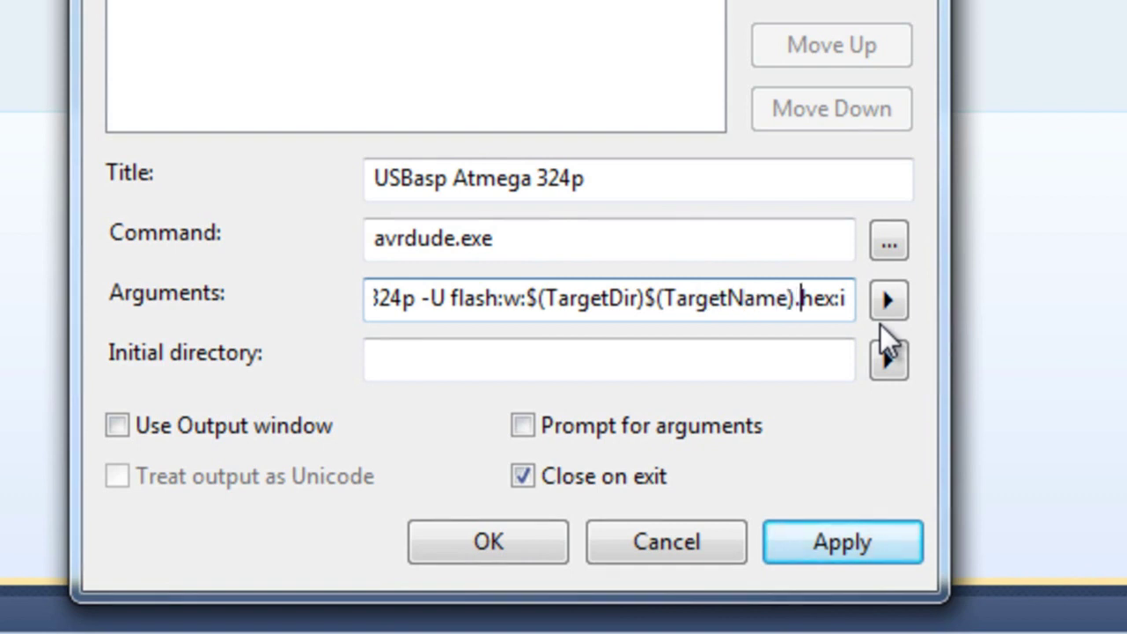
pyautogui.press('Right')
pyautogui.press('Right')
pyautogui.press('Right')
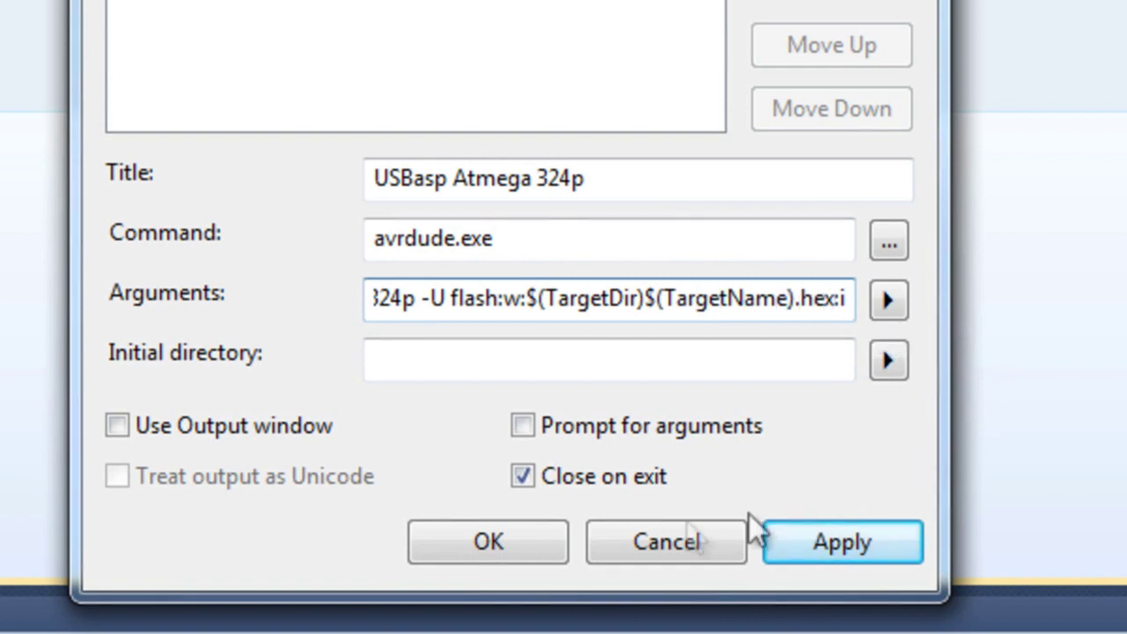
# Apply the external tool settings and close the External Tools dialog.
pyautogui.click(827, 544)
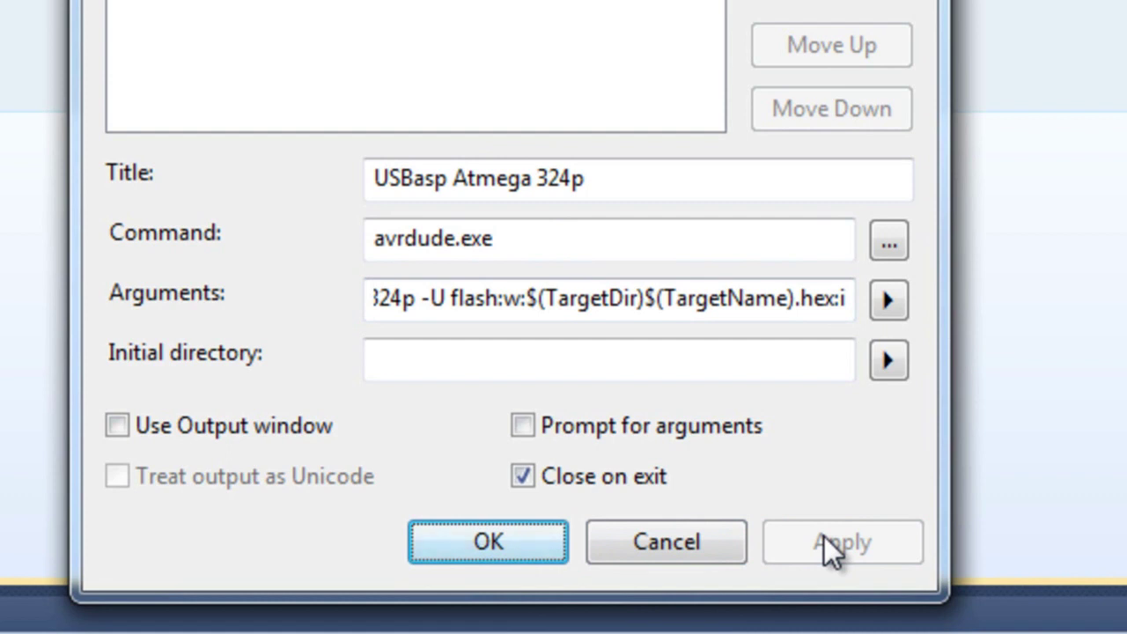
pyautogui.click(484, 546)
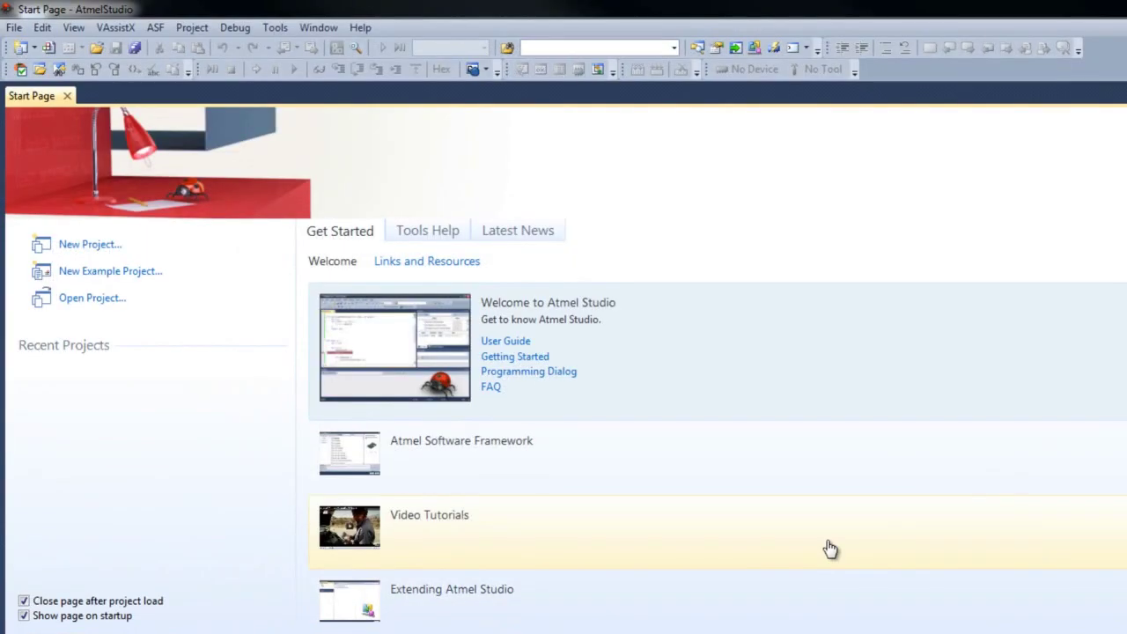
# Create a new GCC C++ Executable Project named "USBasp Test Programming".
pyautogui.click(84, 247)
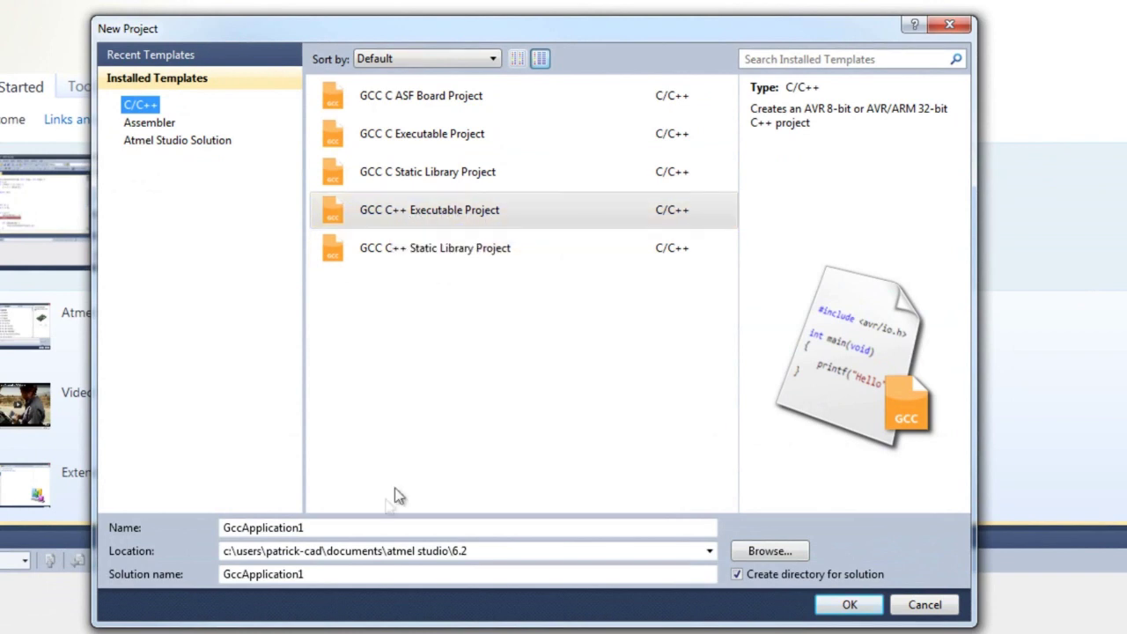
pyautogui.moveTo(312, 527); pyautogui.dragTo(209, 523)
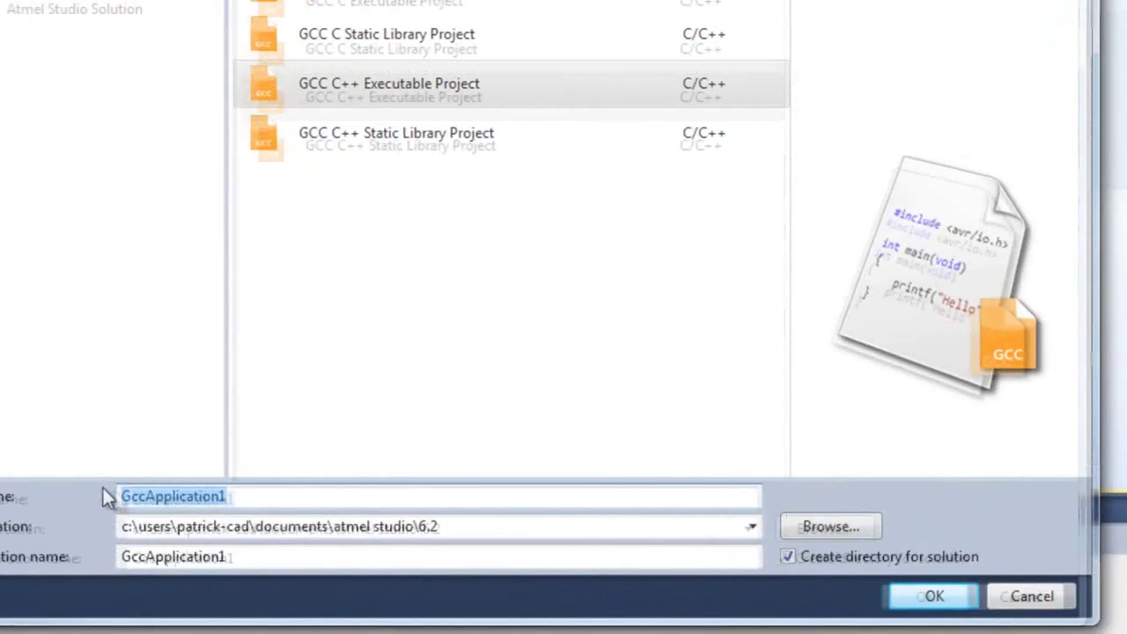
pyautogui.write('USBasp Test Pro')
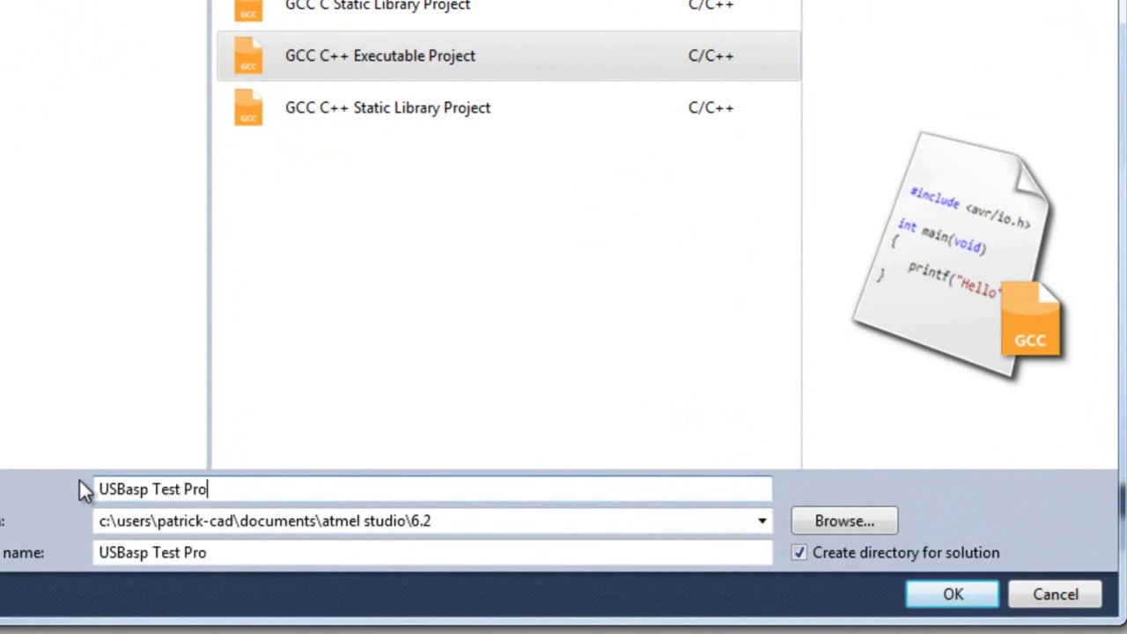
pyautogui.write('gramming')
pyautogui.click(947, 602)
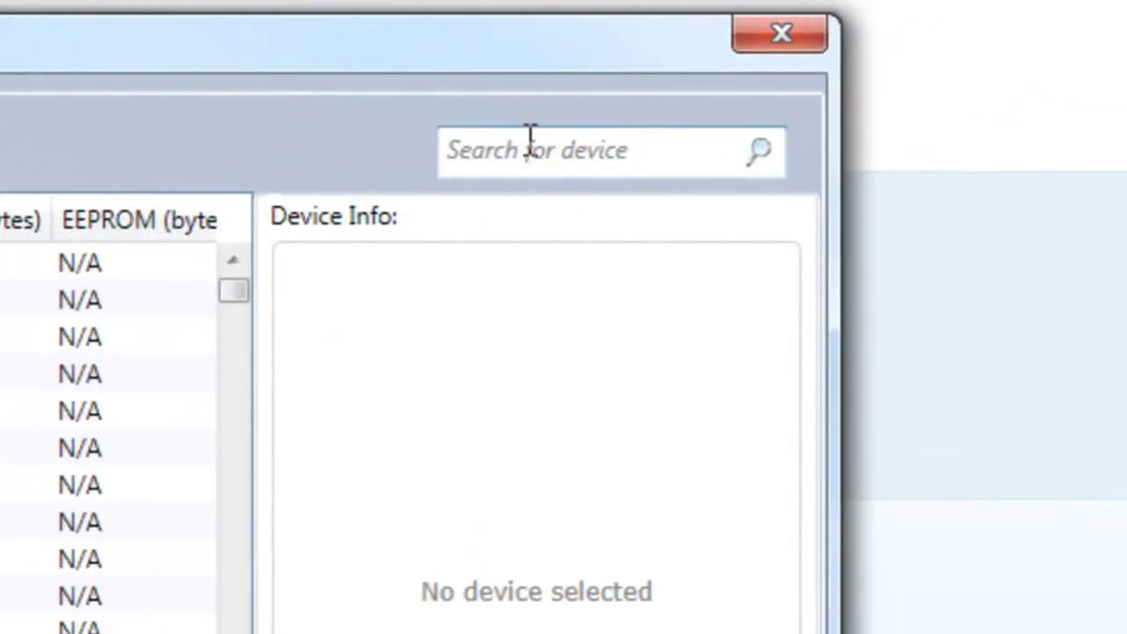
# Search the device list for 324P and choose the ATmega324P as the project's device.
pyautogui.click(760, 82)
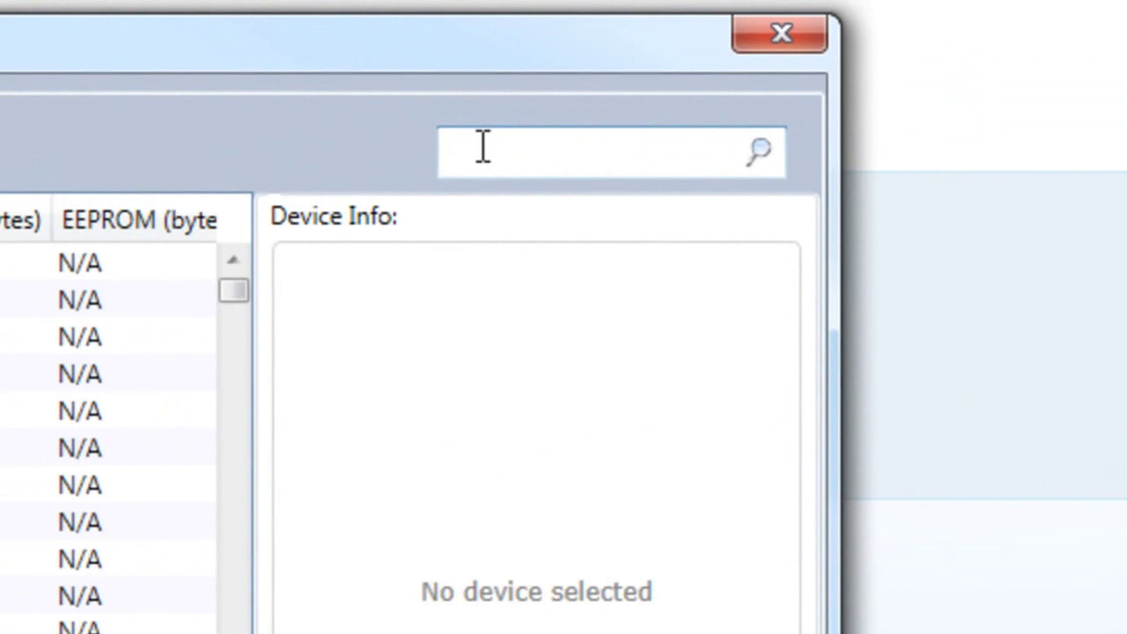
pyautogui.write('324P')
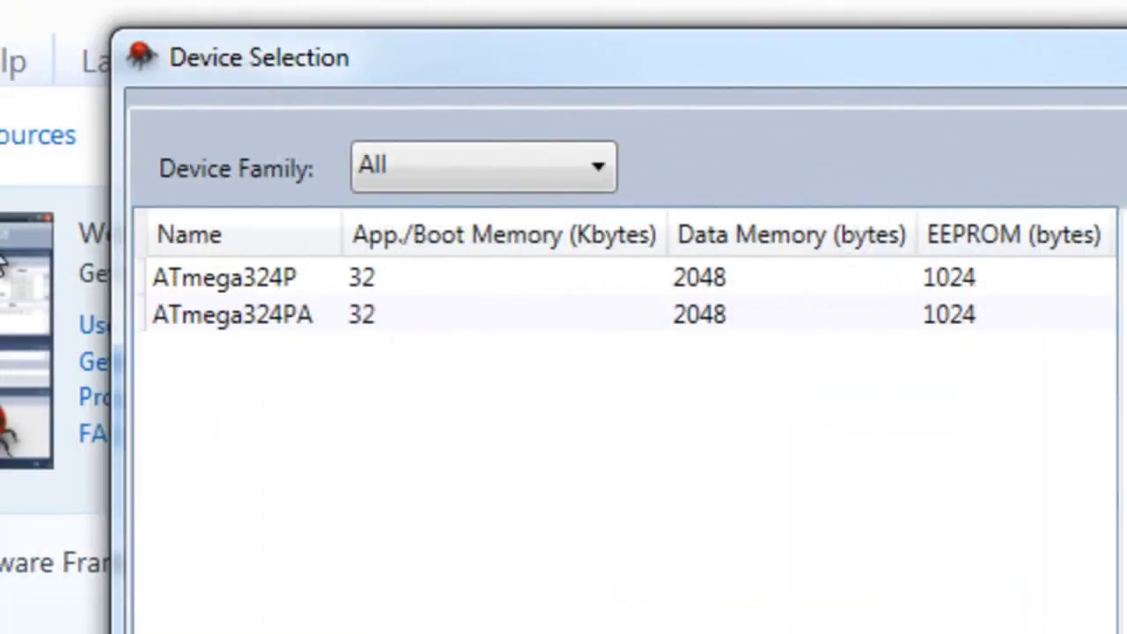
pyautogui.click(231, 280)
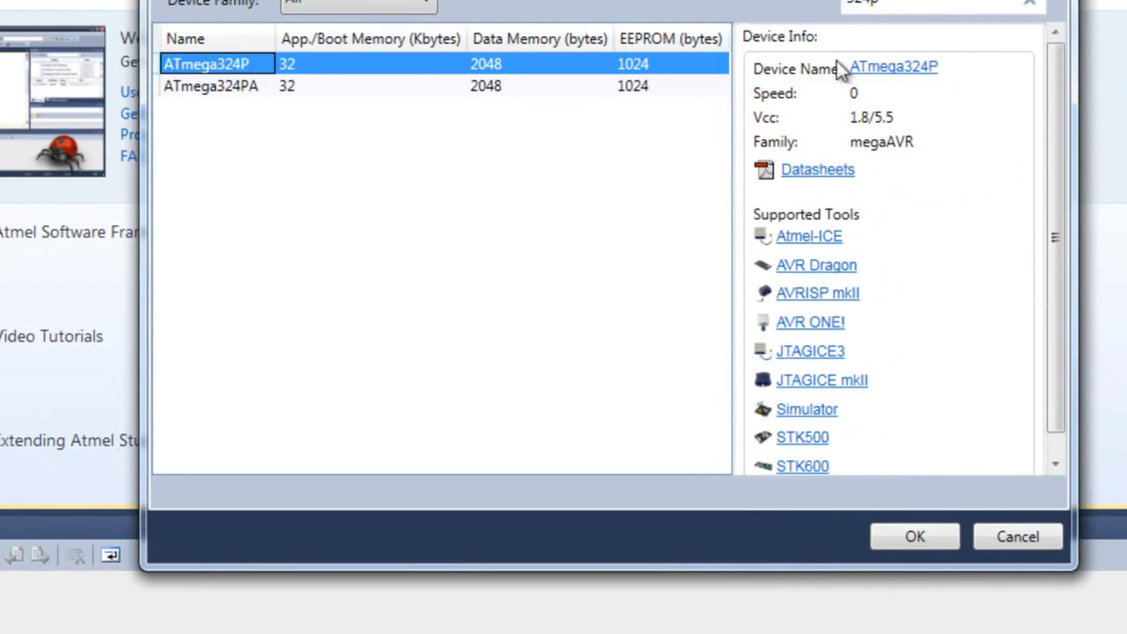
pyautogui.moveTo(1060, 199); pyautogui.dragTo(1054, 210)
pyautogui.scroll(1, 1059, 220)
pyautogui.scroll(-1, 1053, 264)
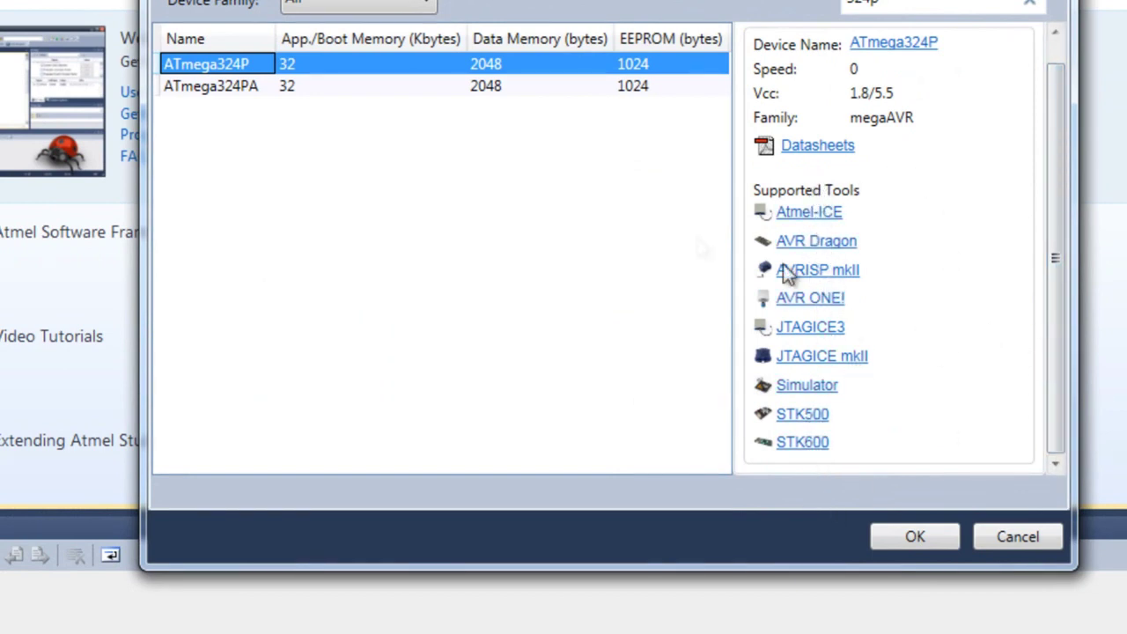
pyautogui.click(915, 536)
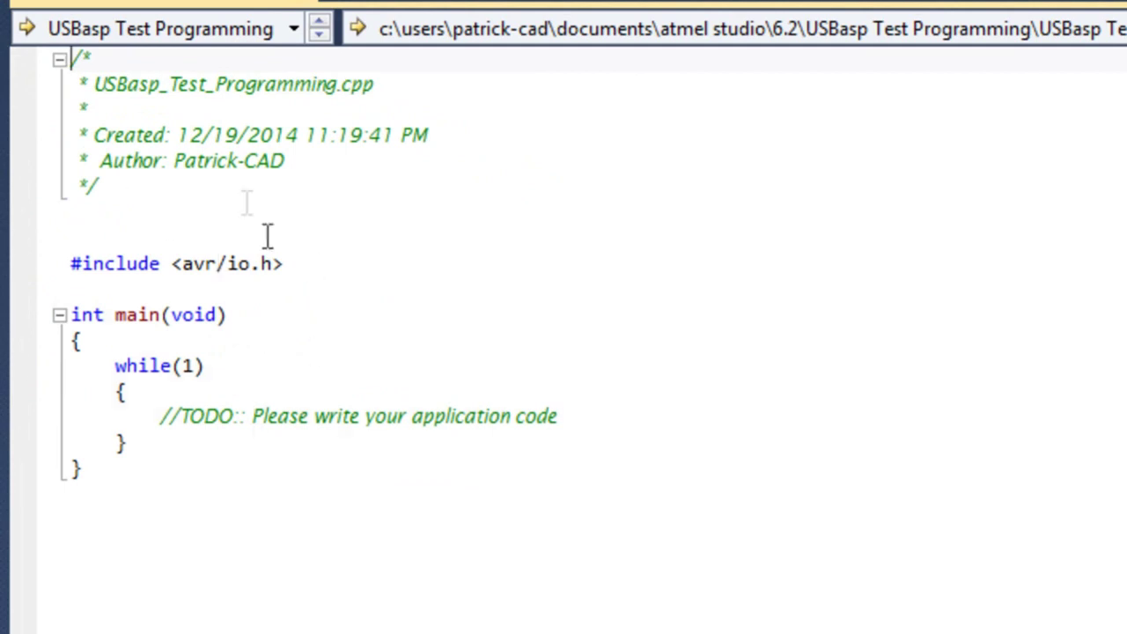
# Review the generated code's avr/io.h include, main function and while loop.
pyautogui.moveTo(73, 261); pyautogui.dragTo(285, 263)
pyautogui.moveTo(73, 314); pyautogui.dragTo(240, 319)
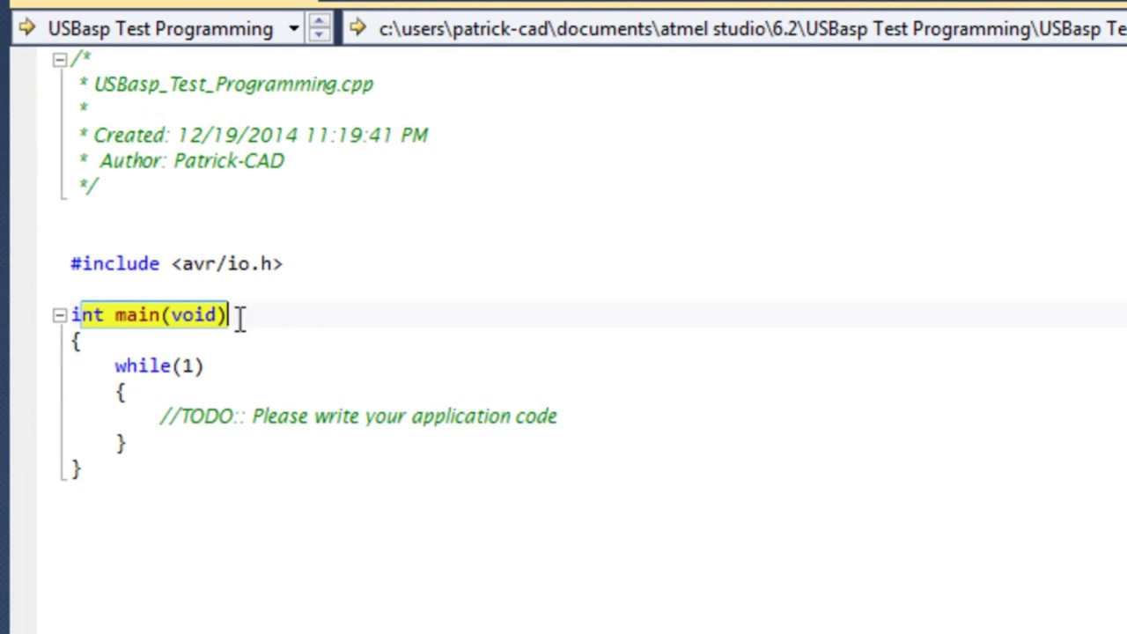
pyautogui.moveTo(105, 364); pyautogui.dragTo(253, 437)
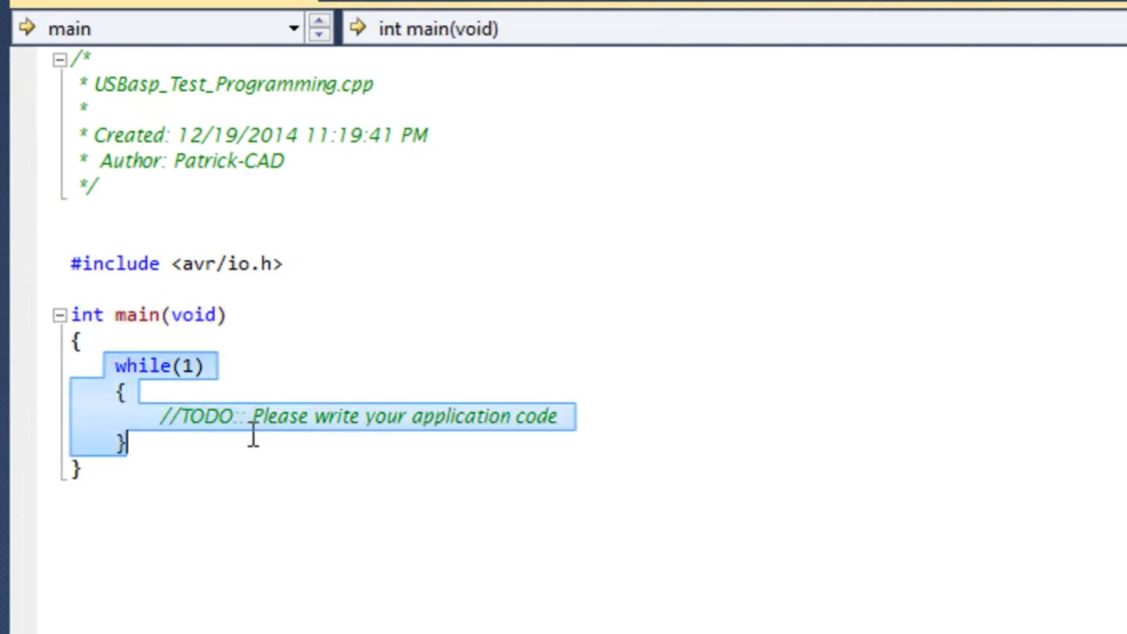
pyautogui.click(314, 270)
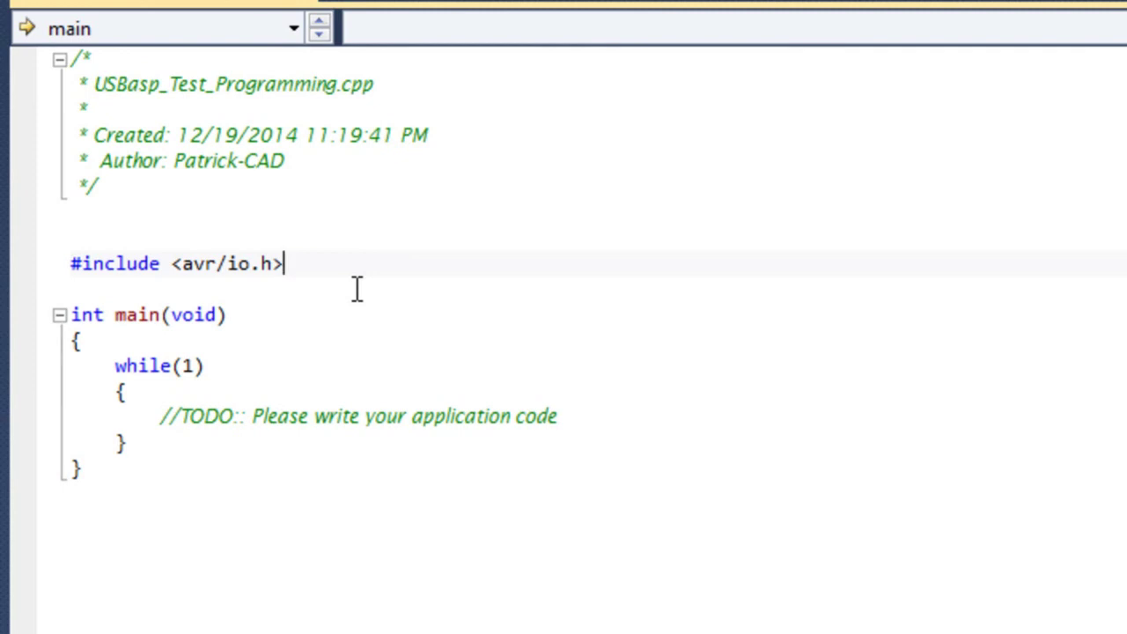
# Add the statement "DDRB |= (1<< PINB0);" at the start of main, leaving a blank line before the while loop.
pyautogui.click(158, 339)
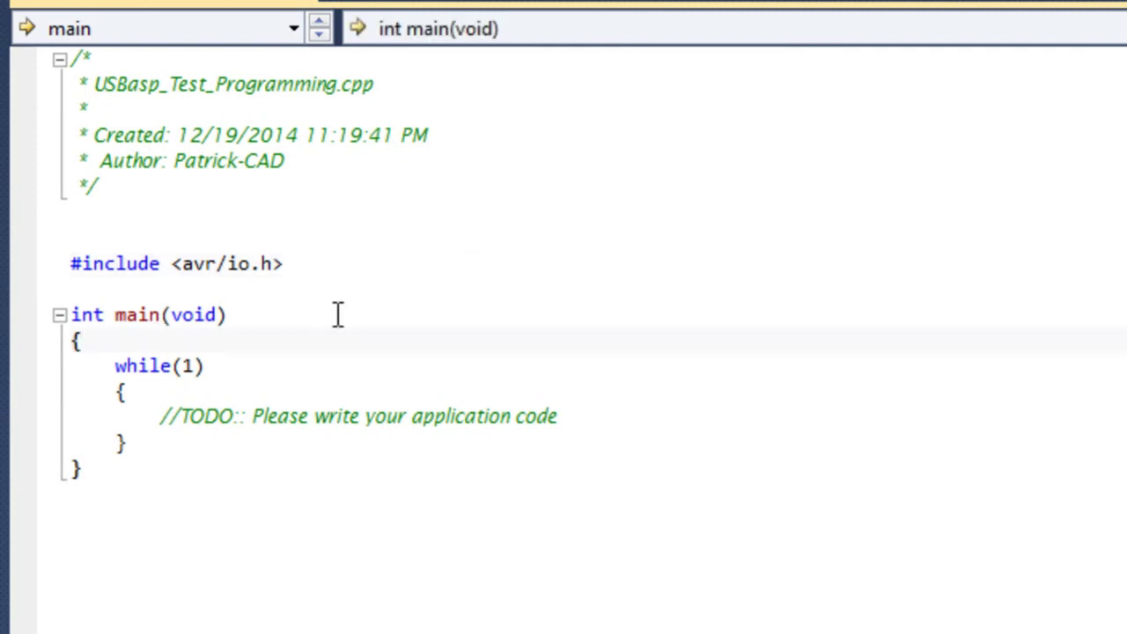
pyautogui.press('Return')
pyautogui.press('Return')
pyautogui.press('Up')
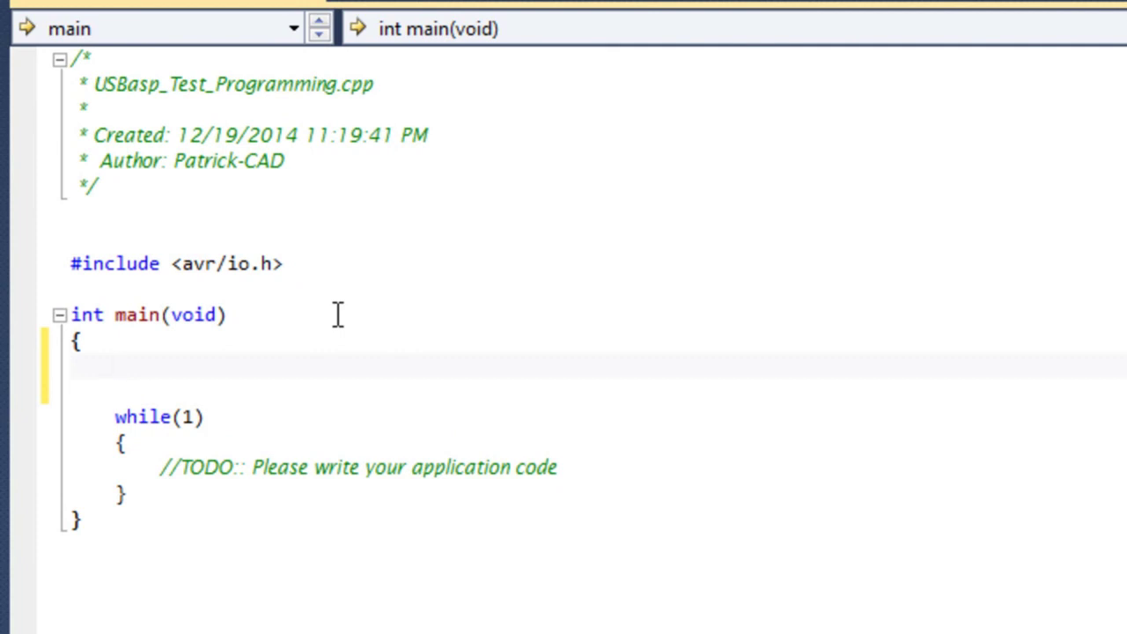
pyautogui.write('ddr')
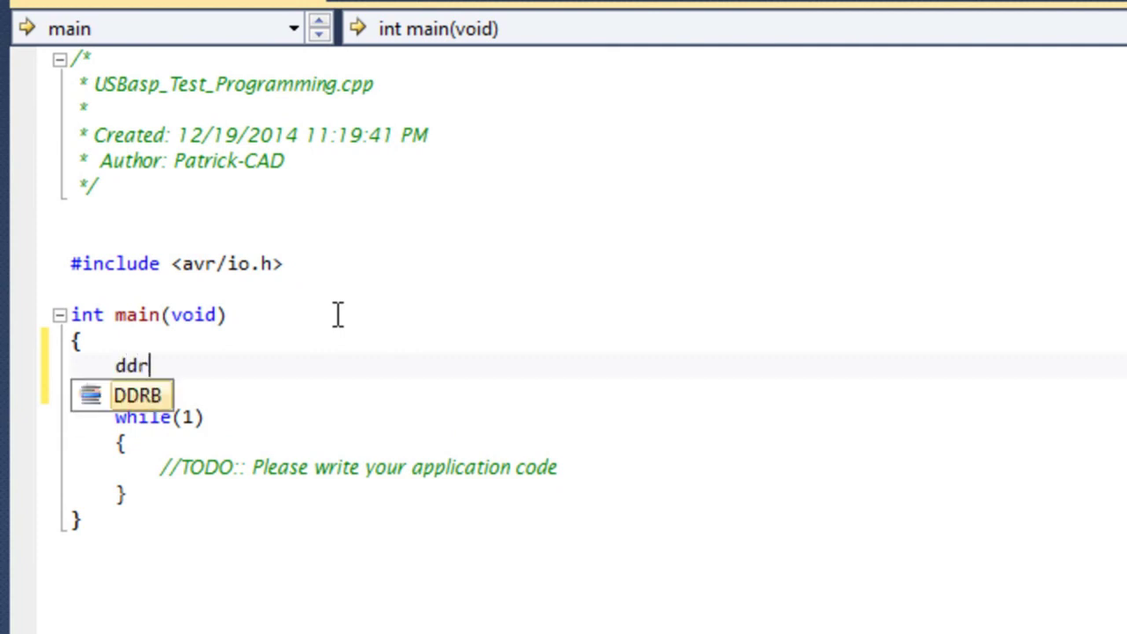
pyautogui.press('Tab')
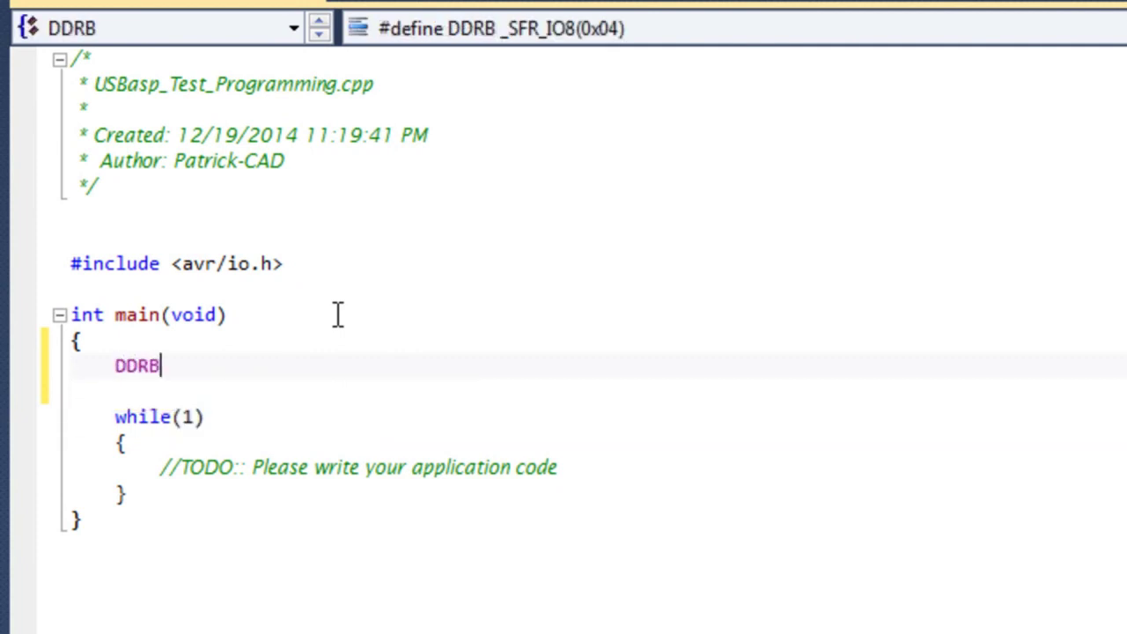
pyautogui.write('|')
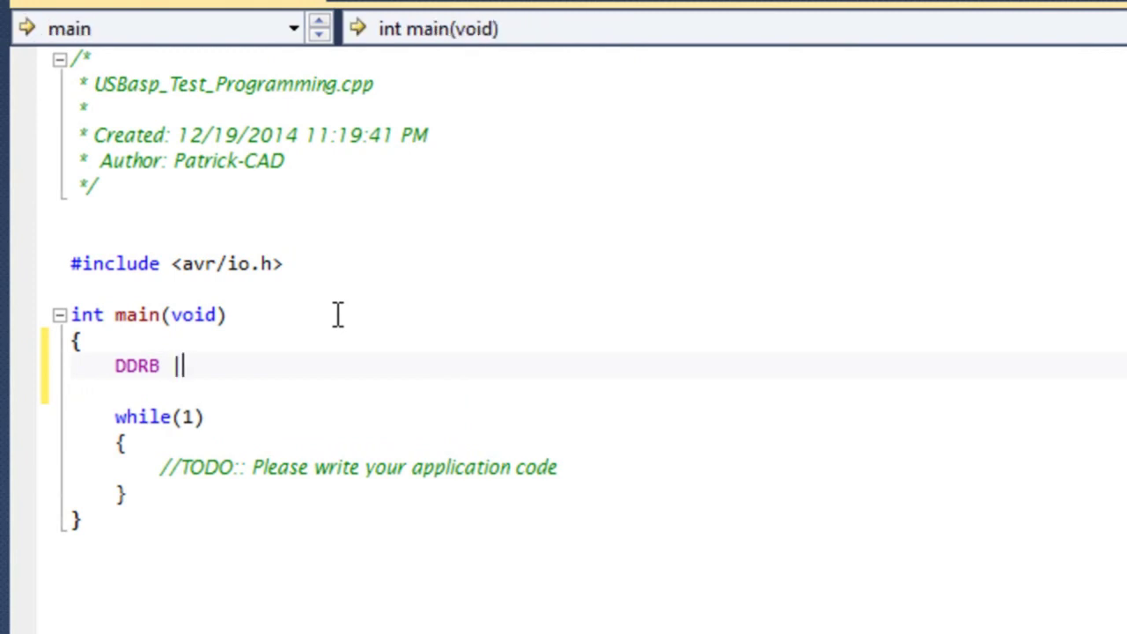
pyautogui.write('= (1<< pinb')
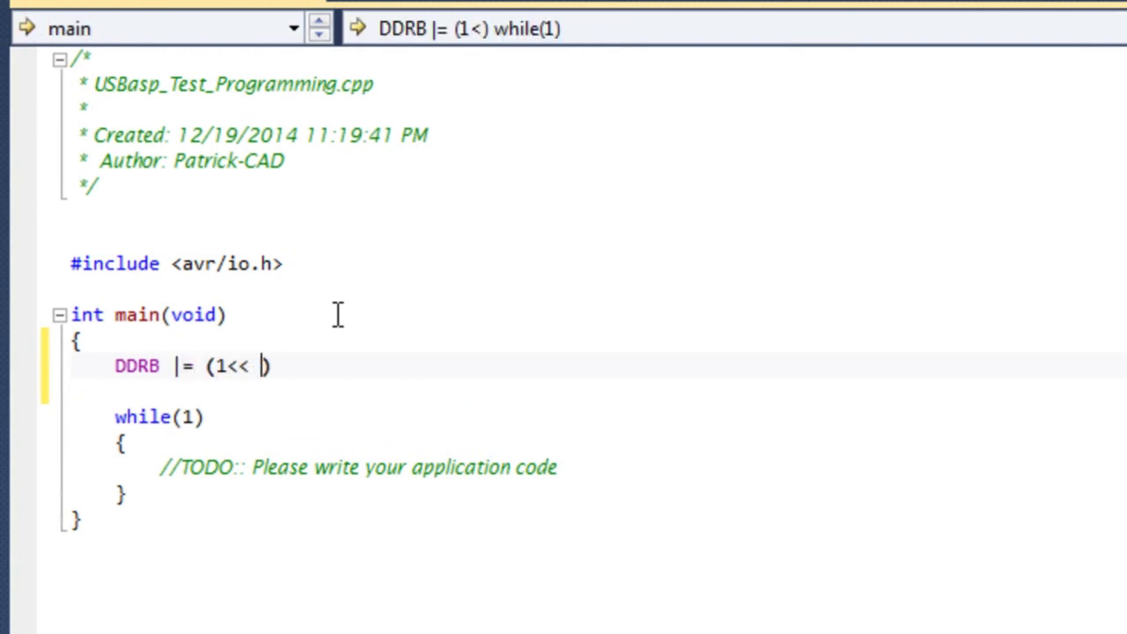
pyautogui.write('0')
pyautogui.press('Tab')
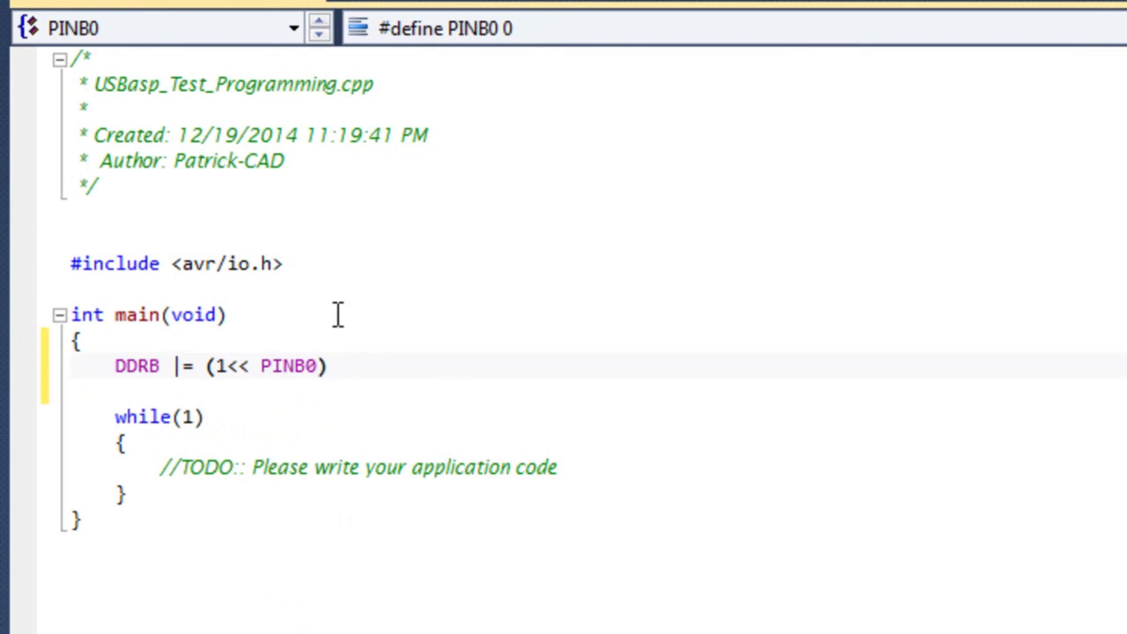
pyautogui.write(');')
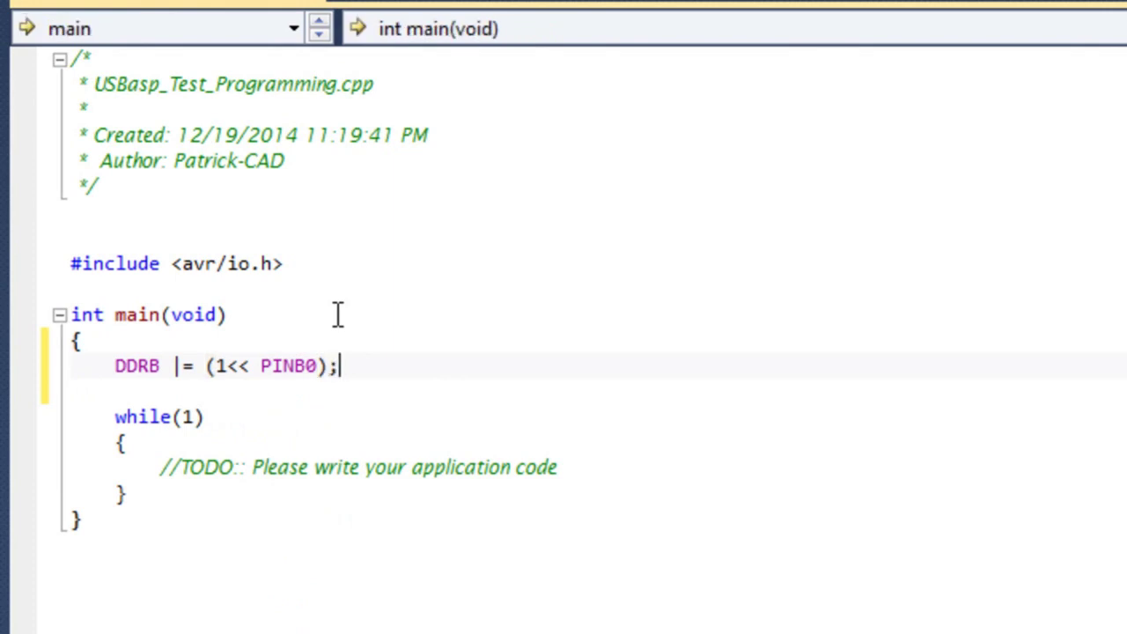
# Add the statement "PORTB &= ~(1 << PINB0);" on the line below the DDRB statement.
pyautogui.press('Return')
pyautogui.write('port')
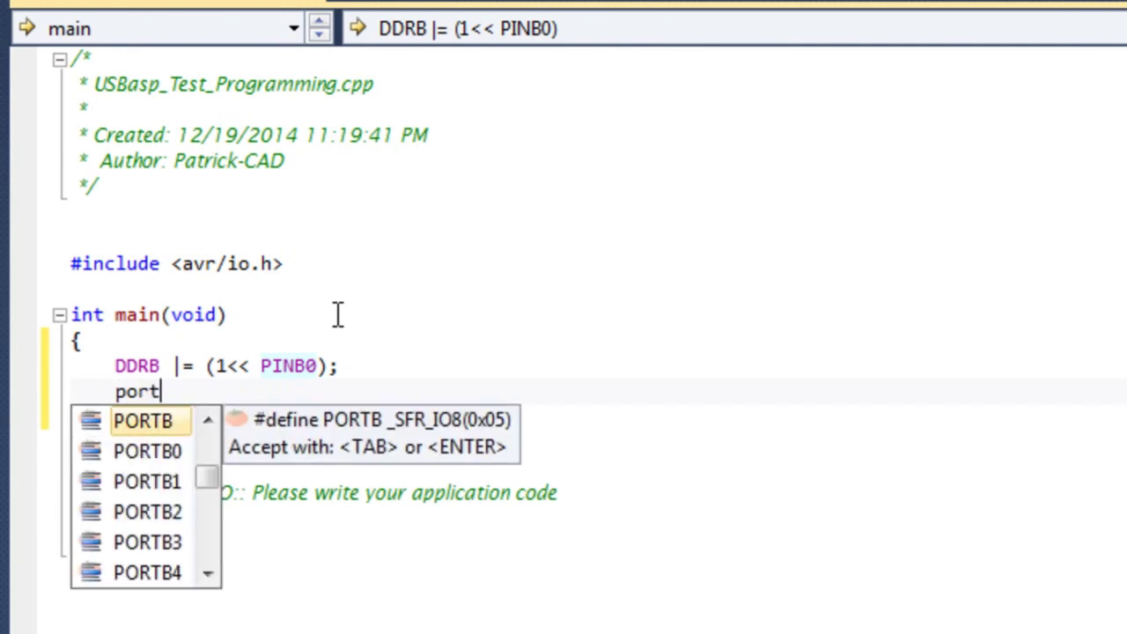
pyautogui.press('Tab')
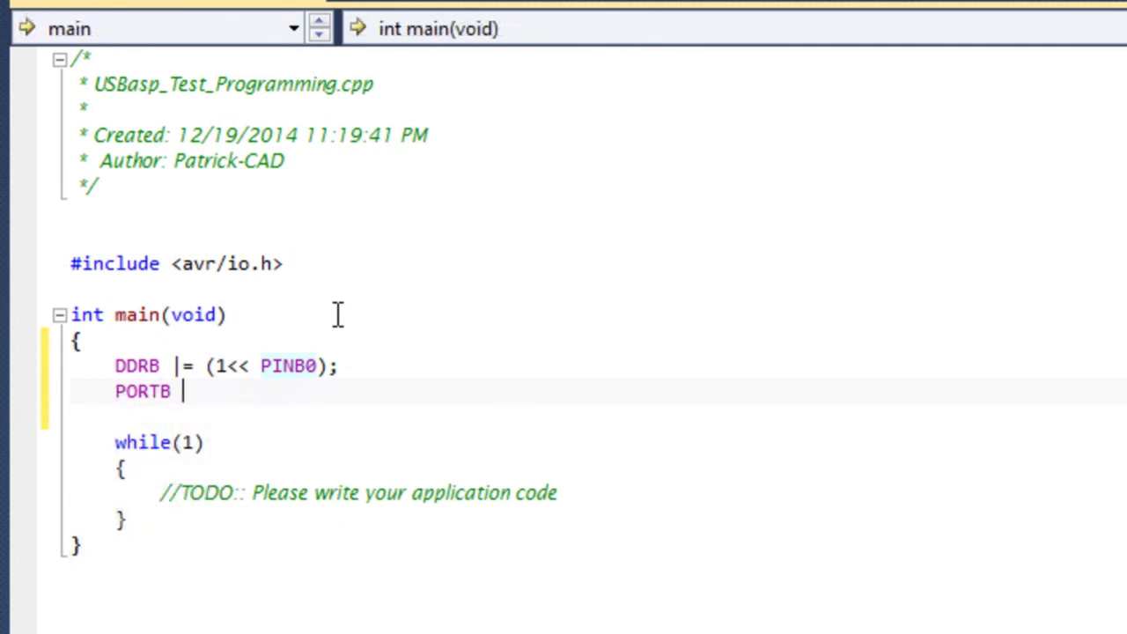
pyautogui.write('&')
pyautogui.write('= ~ (')
pyautogui.press('BackSpace')
pyautogui.press('BackSpace')
pyautogui.write('(1 << pinb')
pyautogui.press('Tab')
pyautogui.write(');')
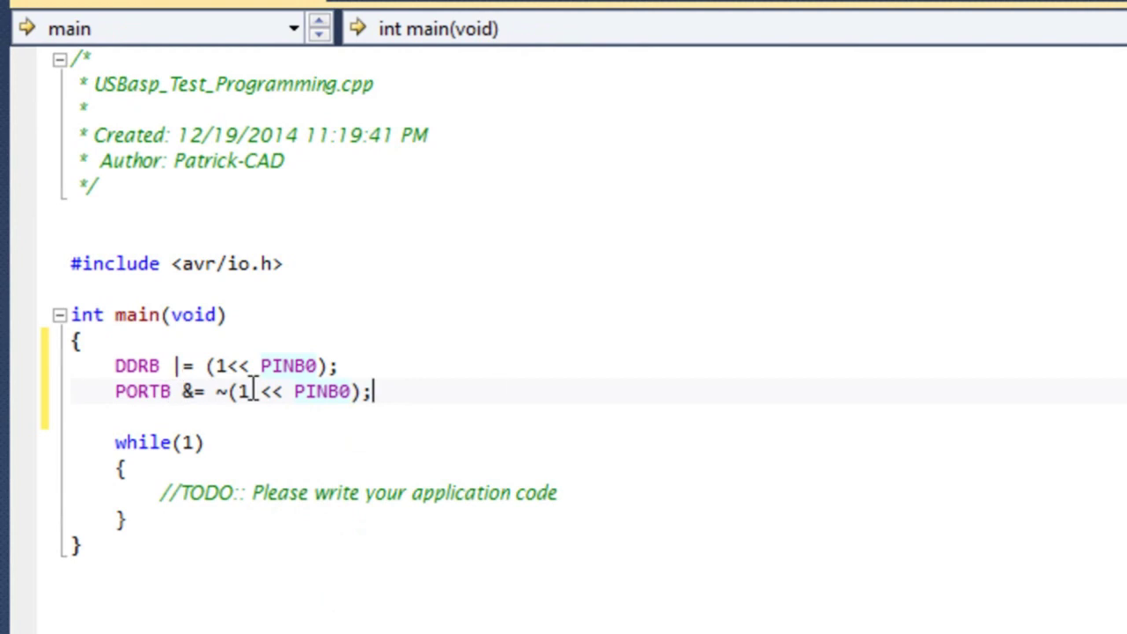
# Add "#include <util/delay.h>" directly below the avr/io.h include.
pyautogui.moveTo(161, 493); pyautogui.dragTo(573, 495)
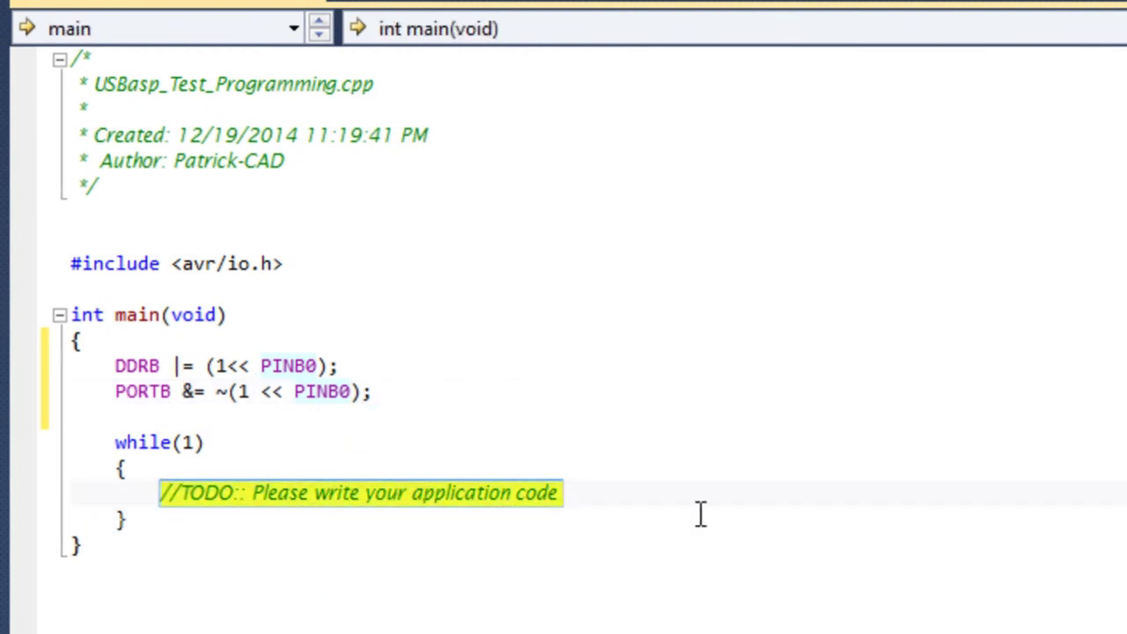
pyautogui.click(321, 269)
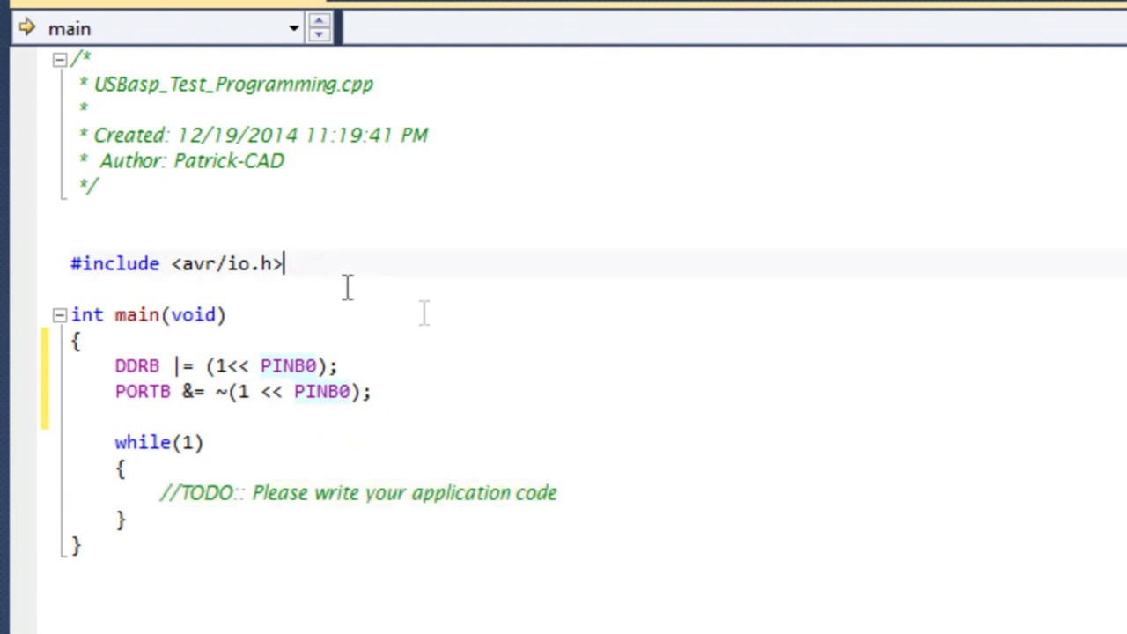
pyautogui.press('Return')
pyautogui.write('#include <util/de')
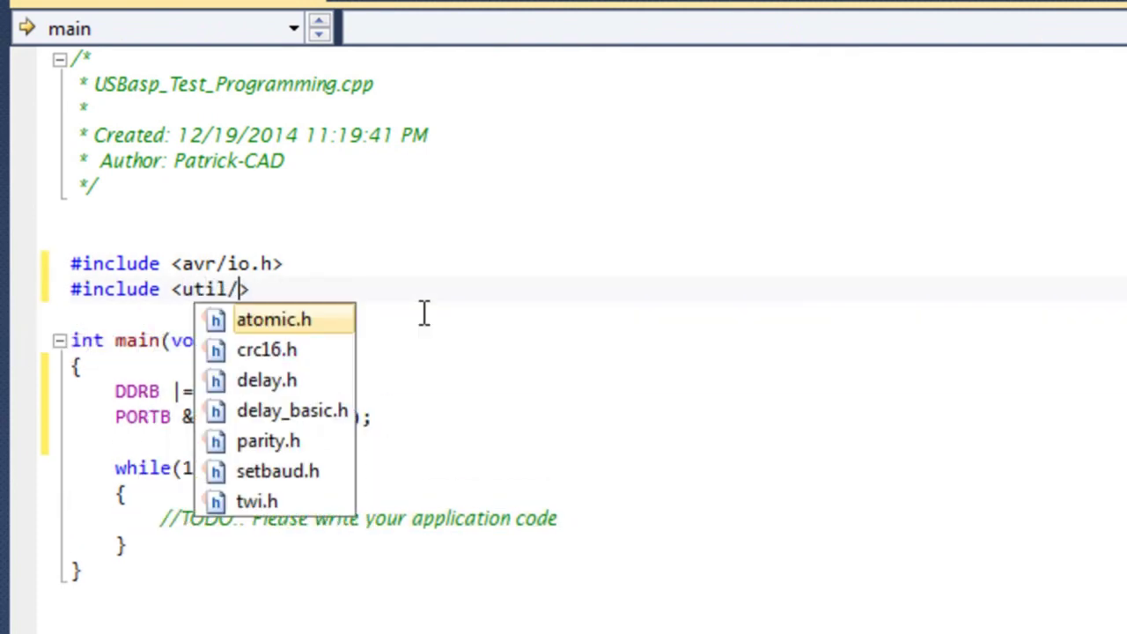
pyautogui.press('Return')
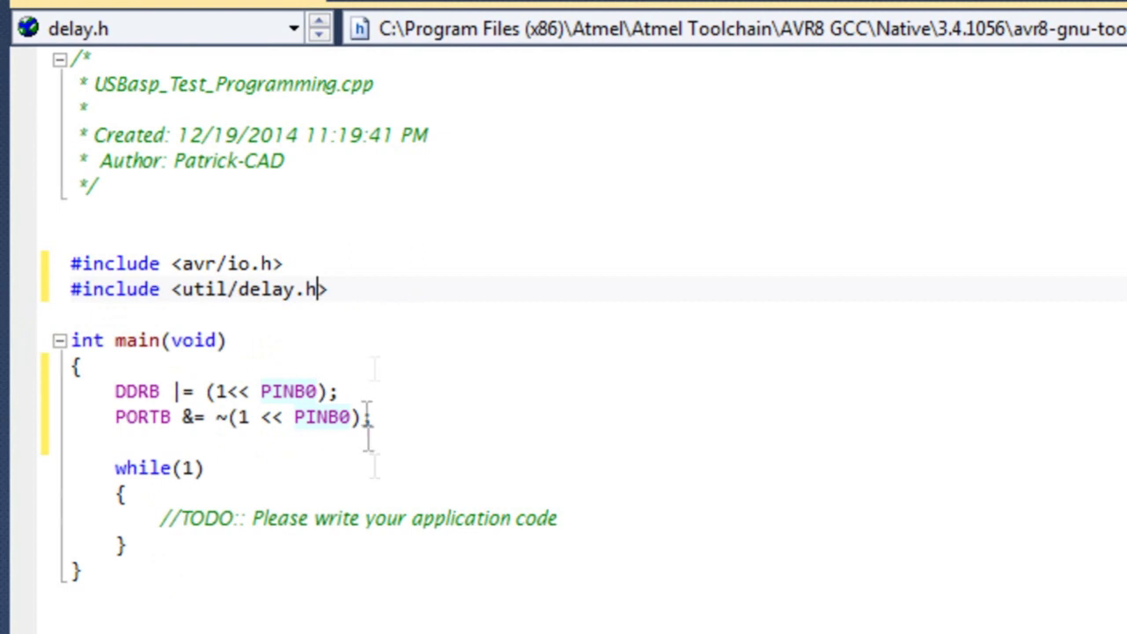
# Replace the TODO comment inside the while loop with the statement "_delay_ms(1000);".
pyautogui.moveTo(165, 517); pyautogui.dragTo(559, 519)
pyautogui.press('Delete')
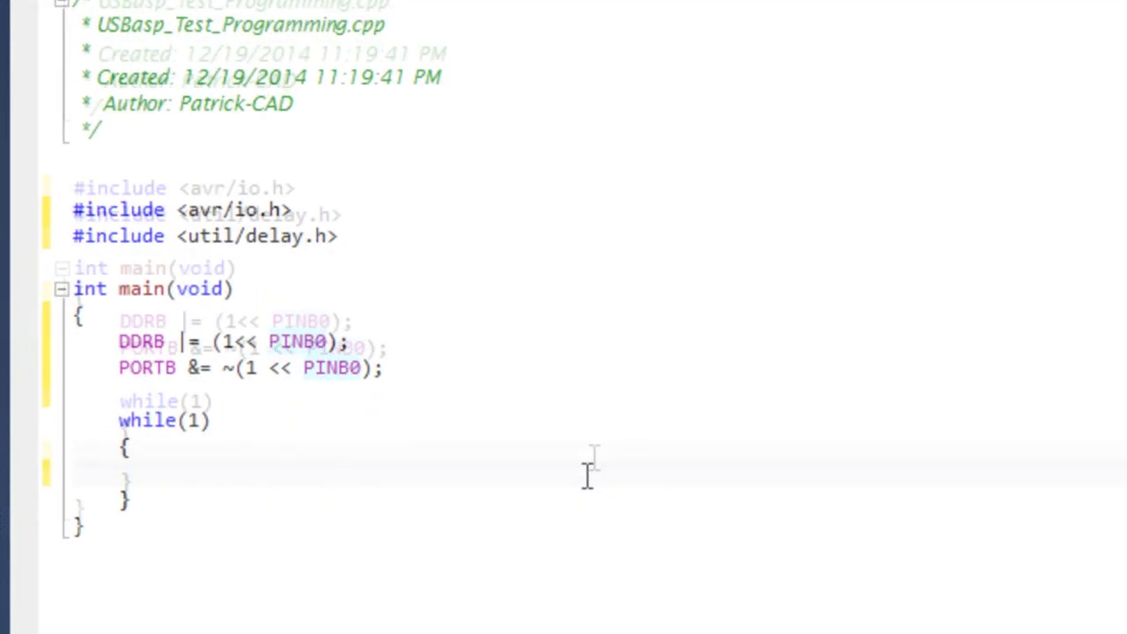
pyautogui.write('port')
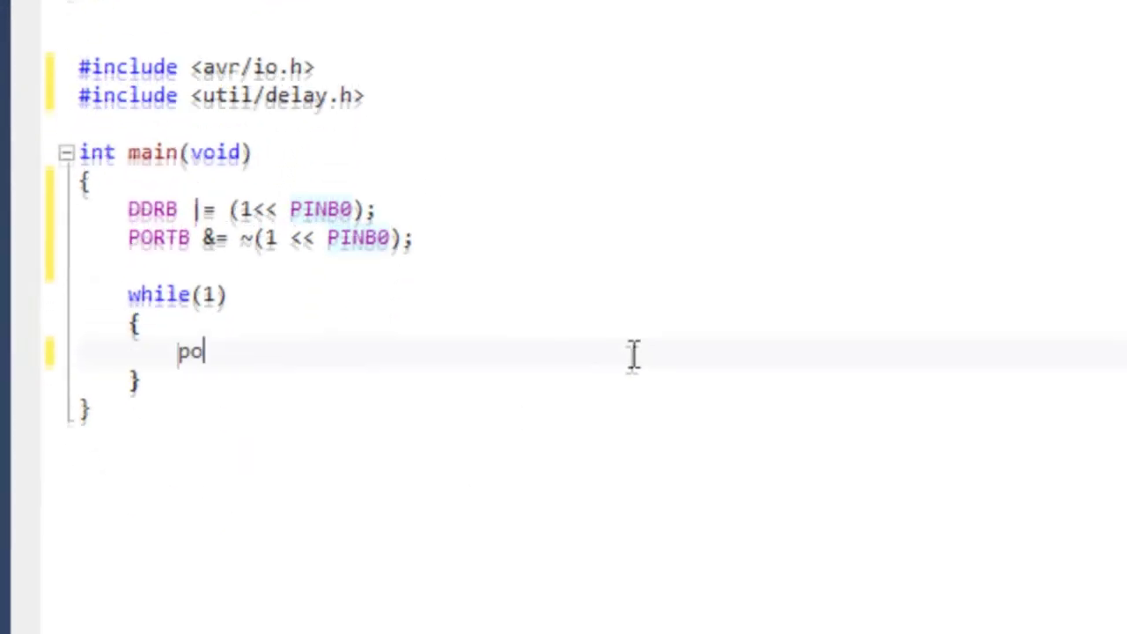
pyautogui.press('BackSpace')
pyautogui.press('BackSpace')
pyautogui.press('BackSpace')
pyautogui.press('BackSpace')
pyautogui.write('_dela')
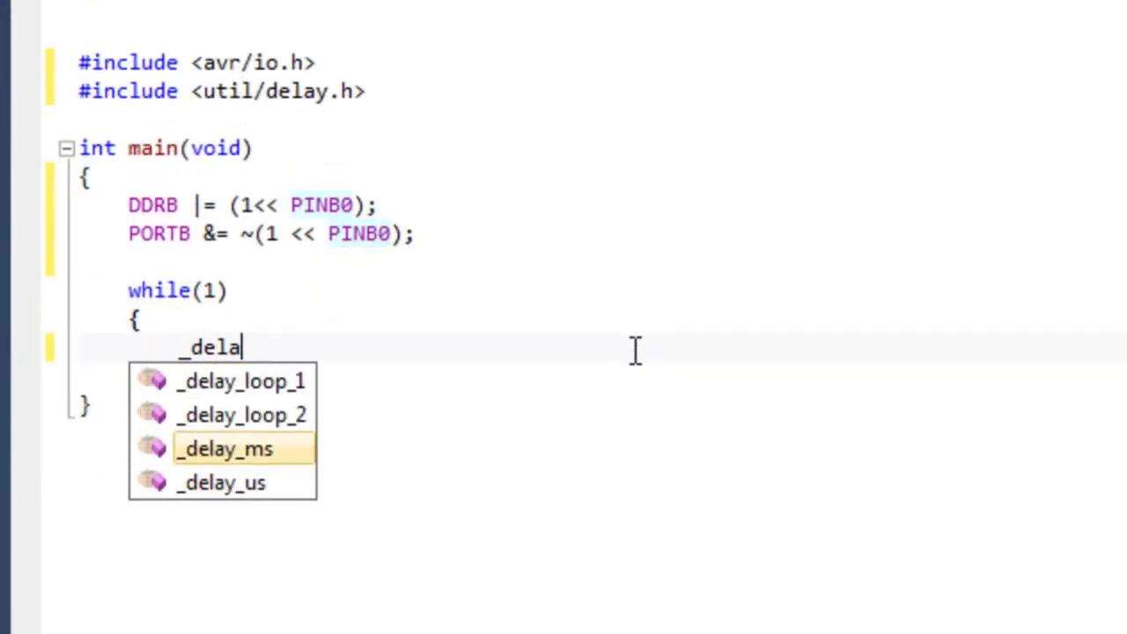
pyautogui.press('Return')
pyautogui.write('(')
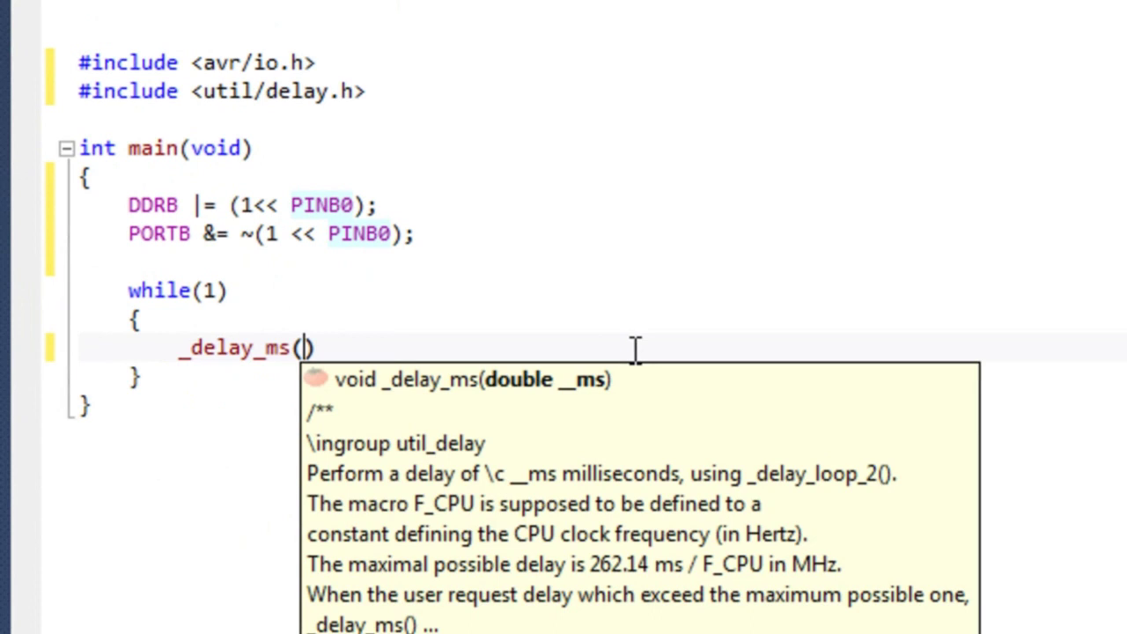
pyautogui.write('1000')
pyautogui.press('End')
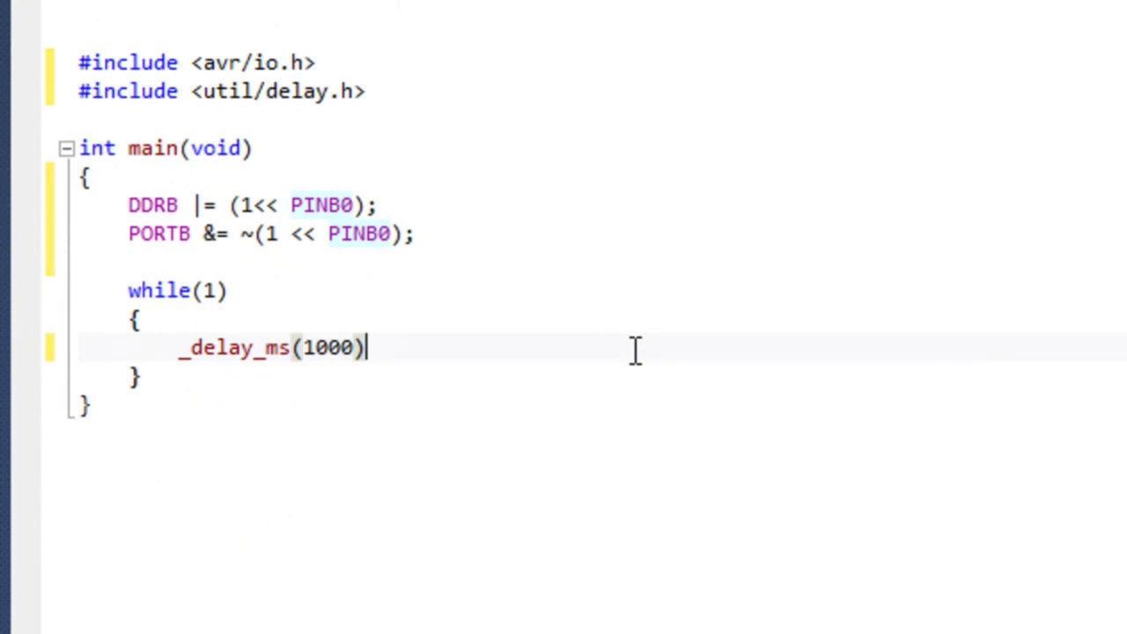
pyautogui.write(';')
# Begin a PORTB statement on a new line below the delay call in the while loop.
pyautogui.press('Return')
pyautogui.write('port')
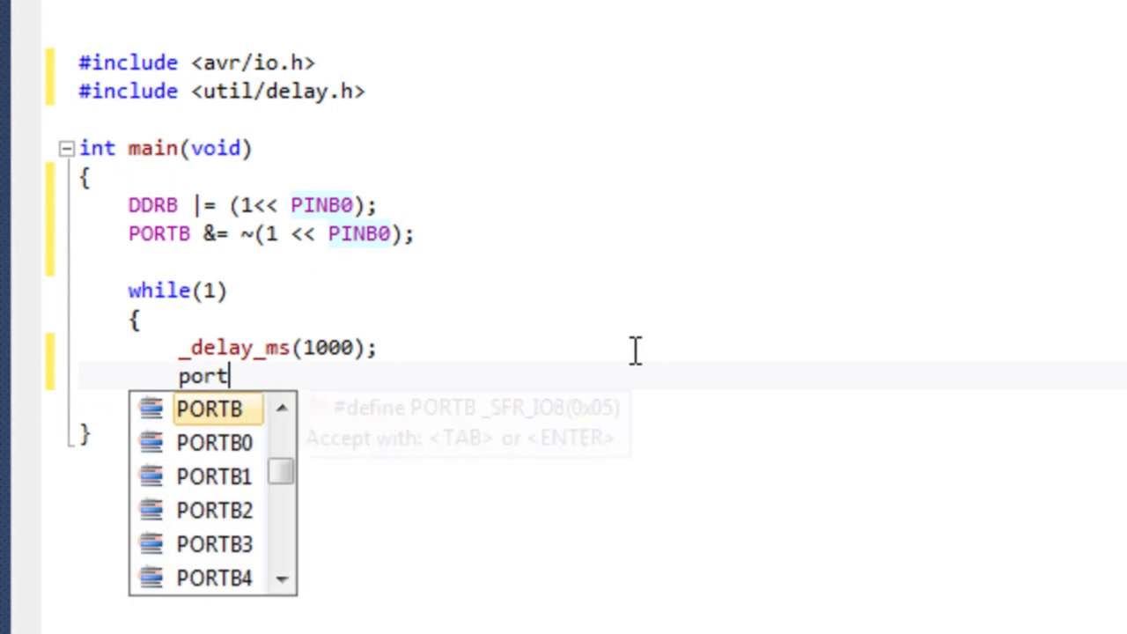
pyautogui.press('Tab')
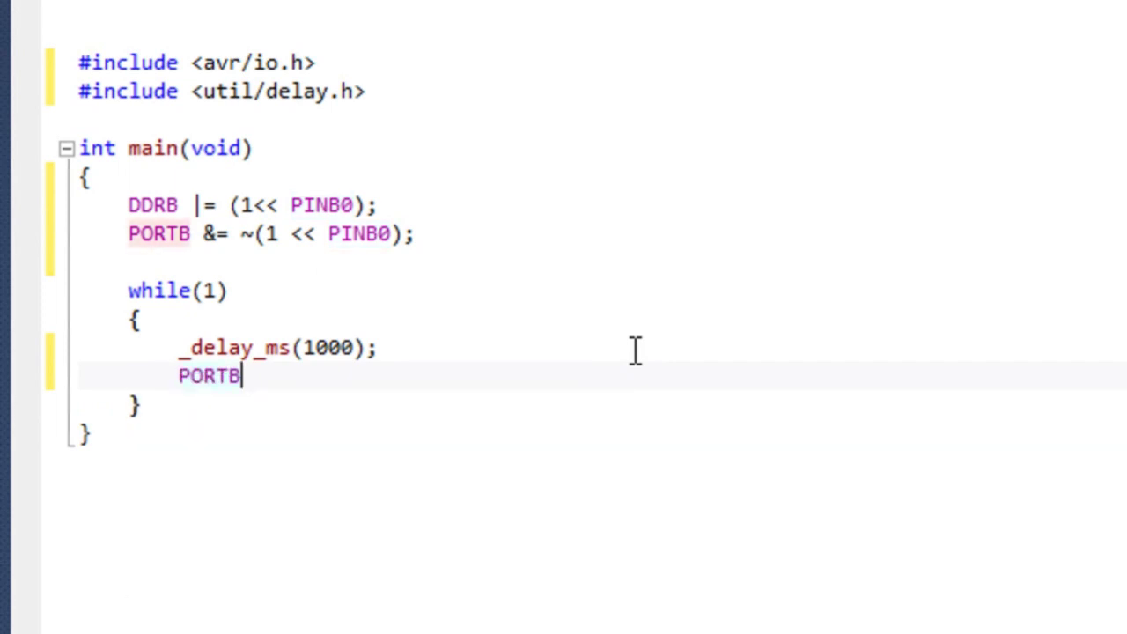